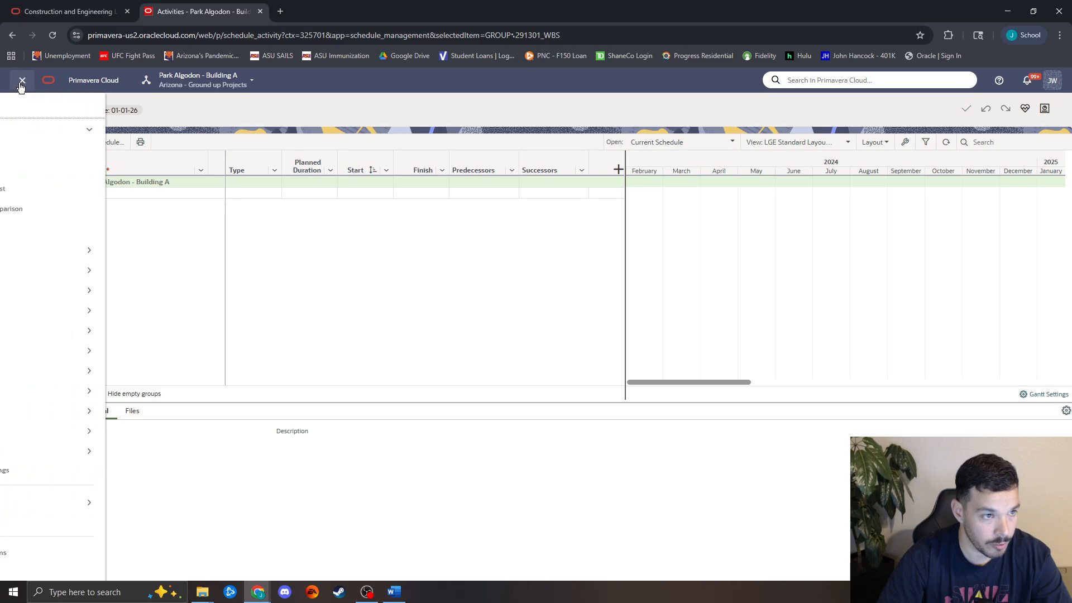
Step: Open the WBS page of the Park Algodon - Building A project
{"action": "left_click", "coordinate": [33, 84]}
{"action": "left_click", "coordinate": [29, 84]}
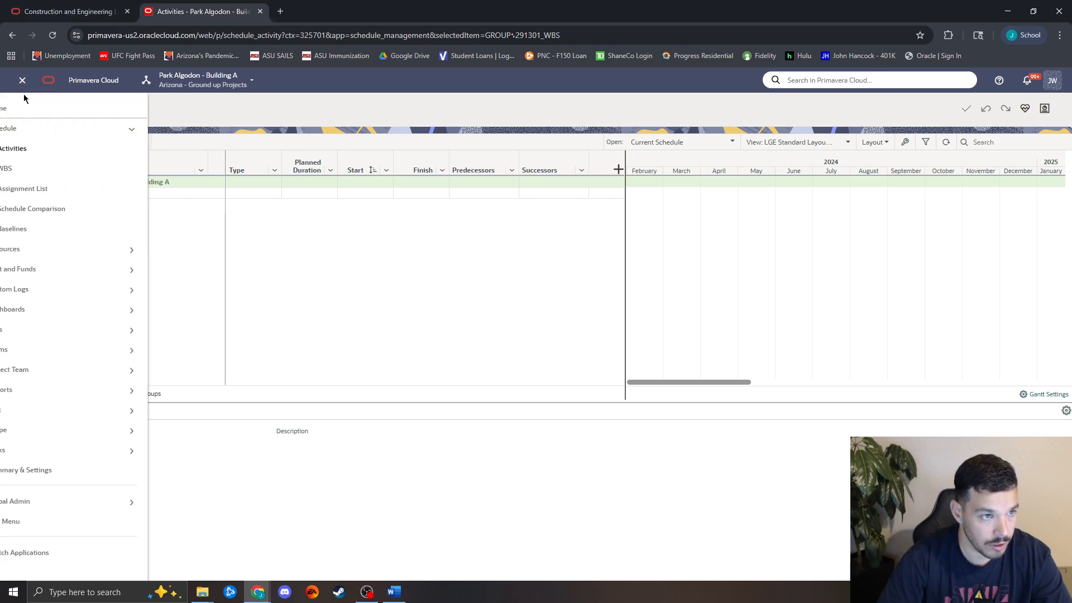
{"action": "left_click", "coordinate": [61, 176]}
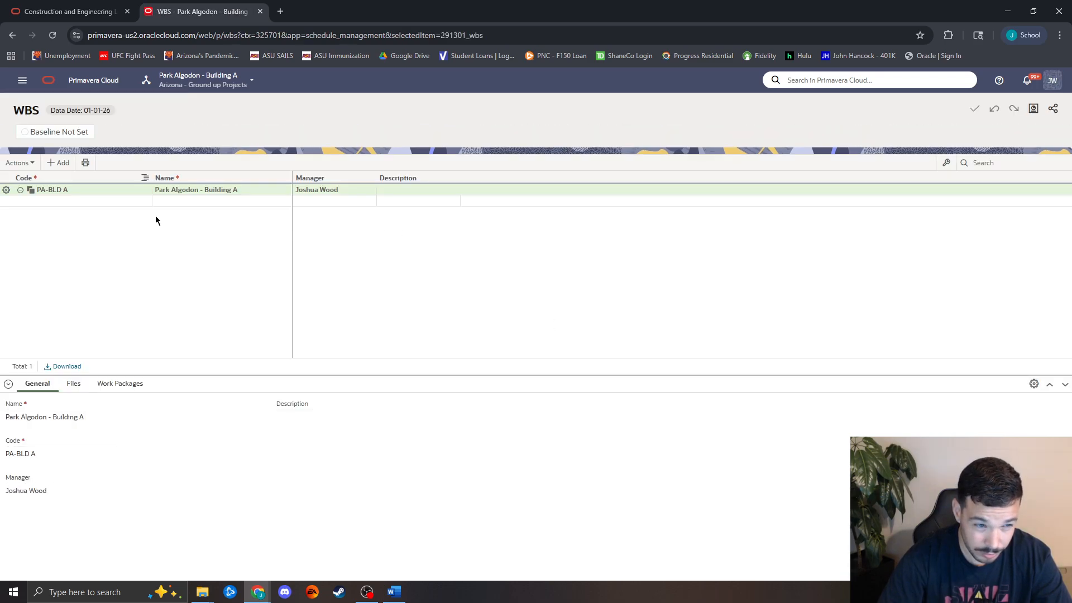
Step: Add three WBS elements directly under the Park Algodon - Building A project
{"action": "left_click", "coordinate": [55, 166]}
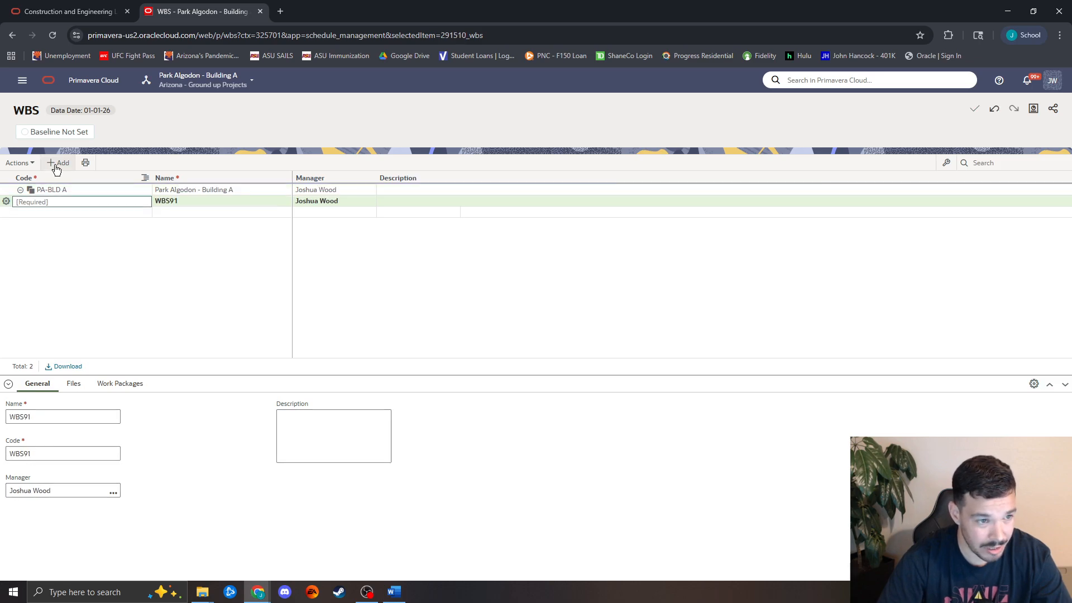
{"action": "left_click", "coordinate": [56, 166]}
{"action": "left_click", "coordinate": [56, 166]}
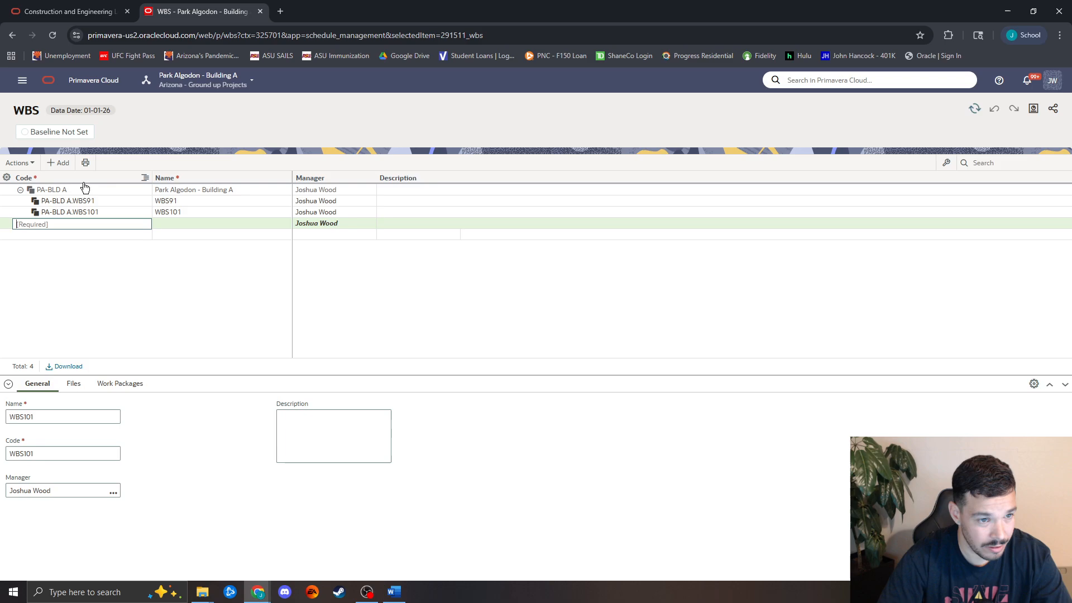
{"action": "left_click", "coordinate": [186, 202]}
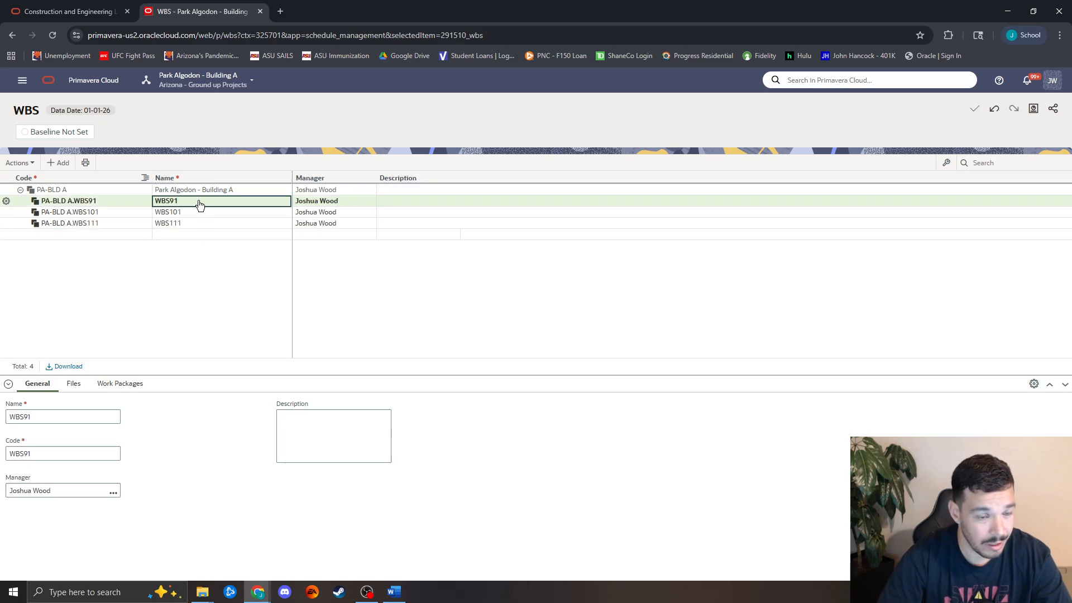
{"action": "left_click", "coordinate": [186, 213]}
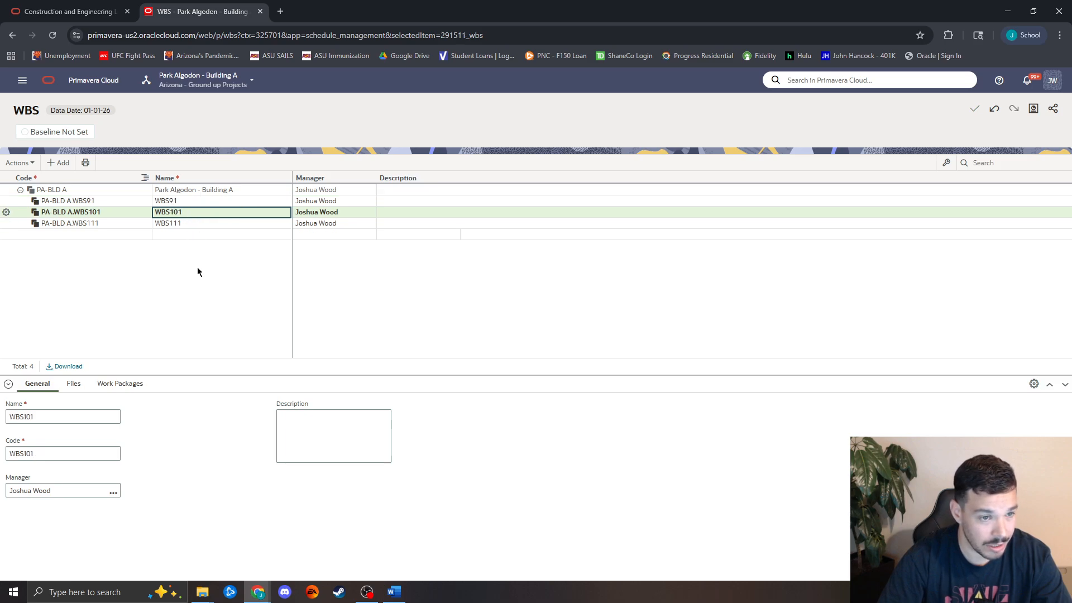
Step: Rename the third WBS element under the project as Construction
{"action": "left_click", "coordinate": [199, 226]}
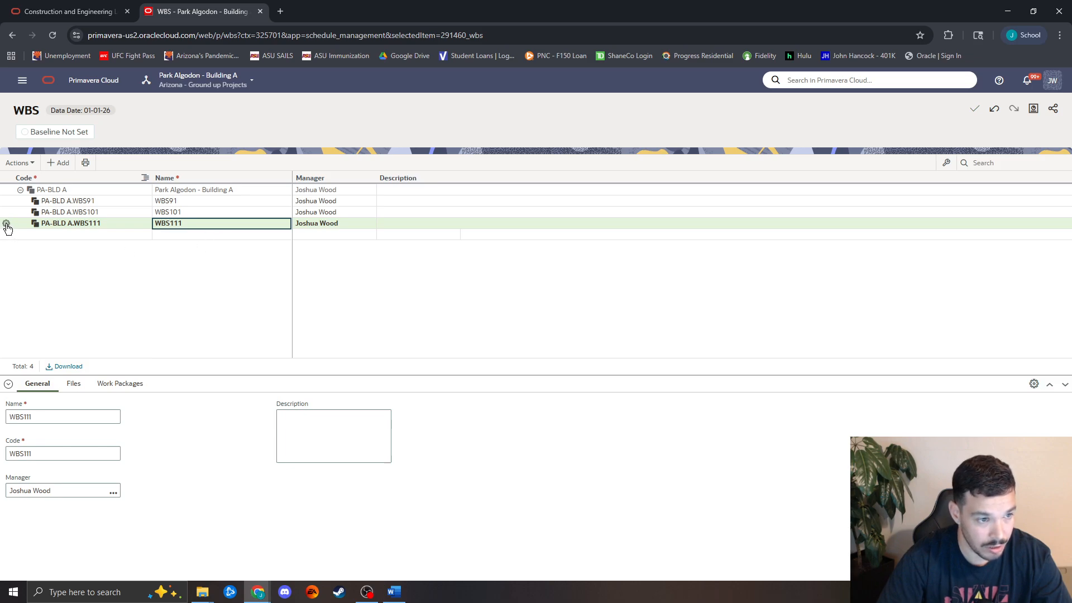
{"action": "left_click", "coordinate": [182, 225]}
{"action": "type", "text": "C"}
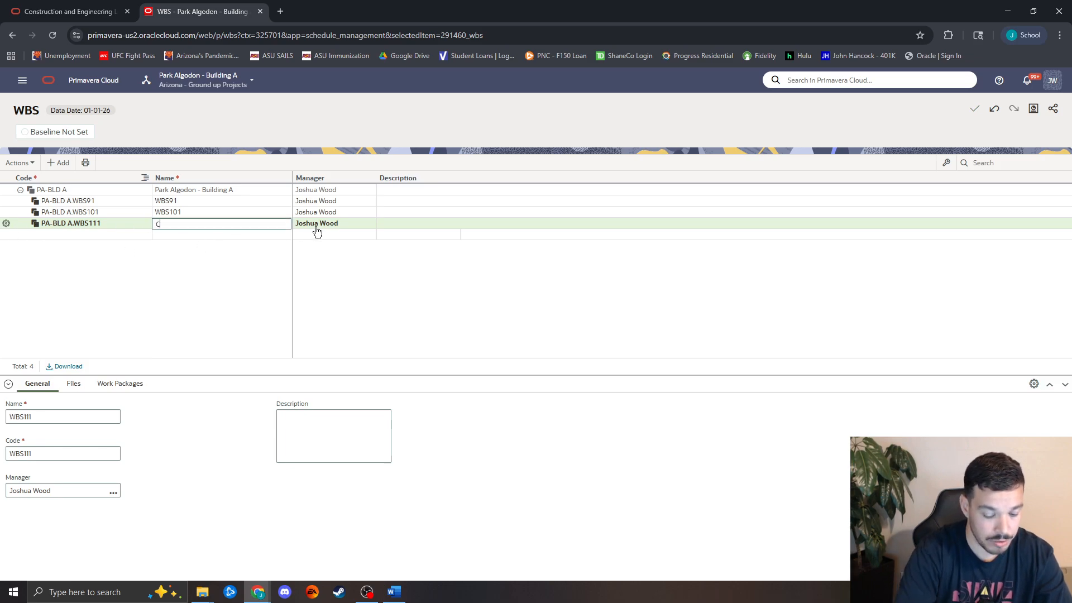
{"action": "type", "text": "onstruction"}
{"action": "key", "text": "Return"}
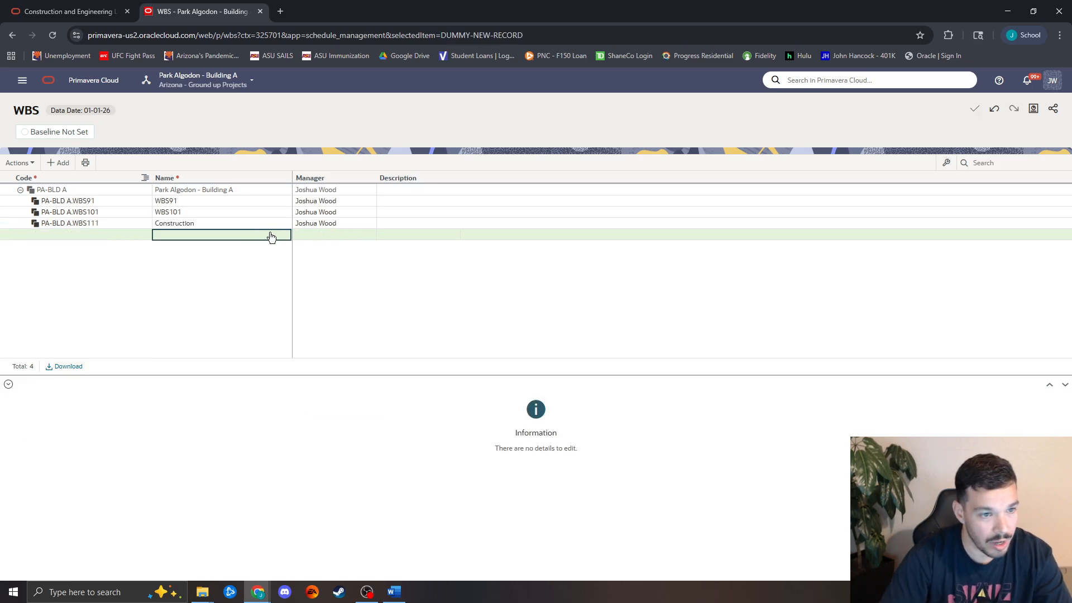
Step: Add a child WBS under Construction and name it Site Construction
{"action": "left_click", "coordinate": [226, 226]}
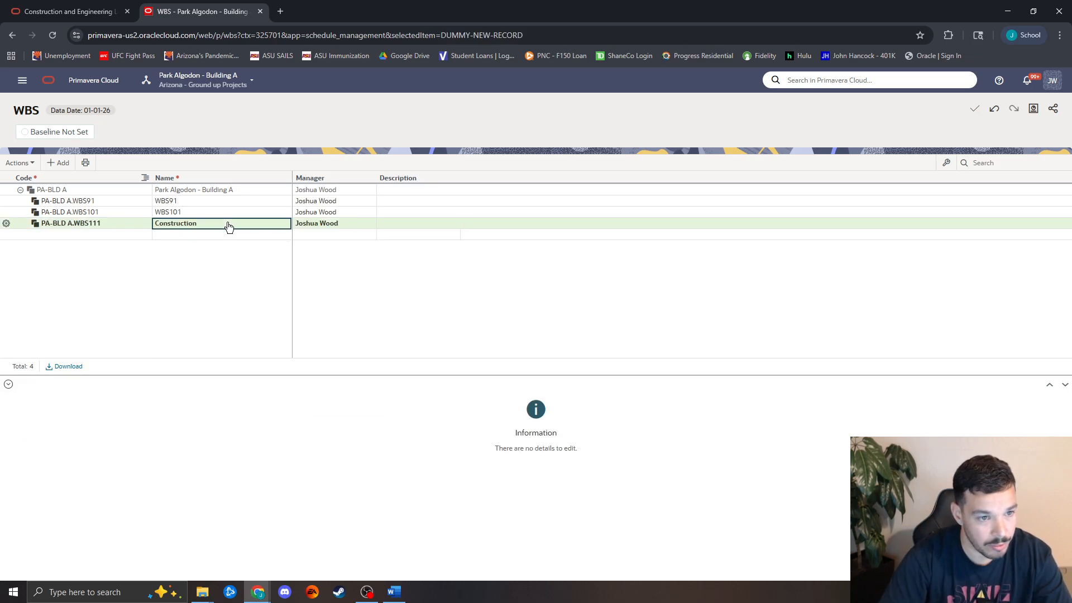
{"action": "left_click", "coordinate": [6, 224]}
{"action": "left_click", "coordinate": [31, 256]}
{"action": "left_click", "coordinate": [188, 237]}
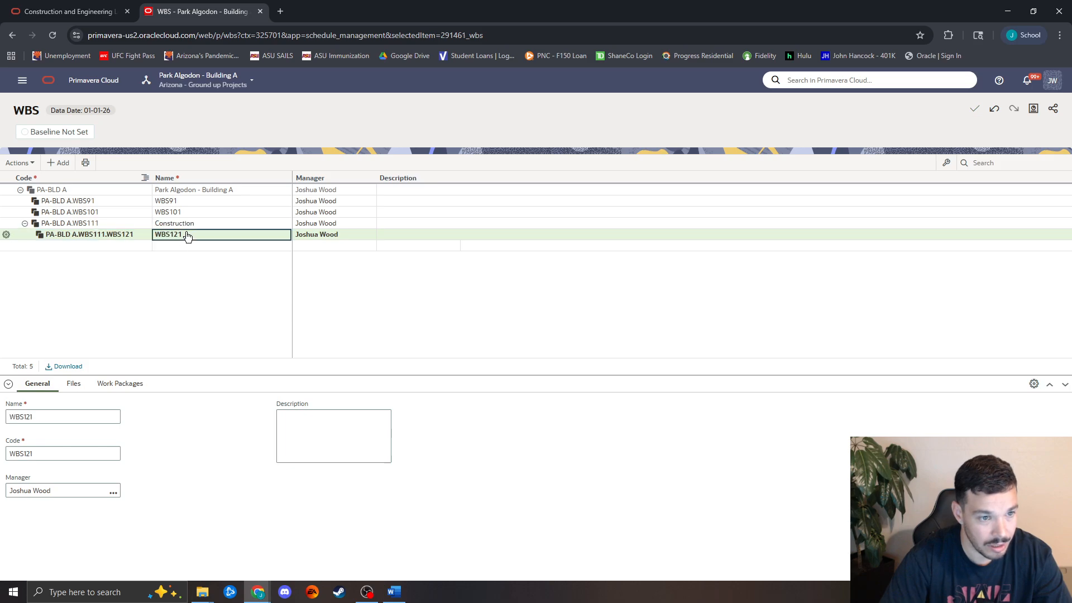
{"action": "type", "text": "Site Construction"}
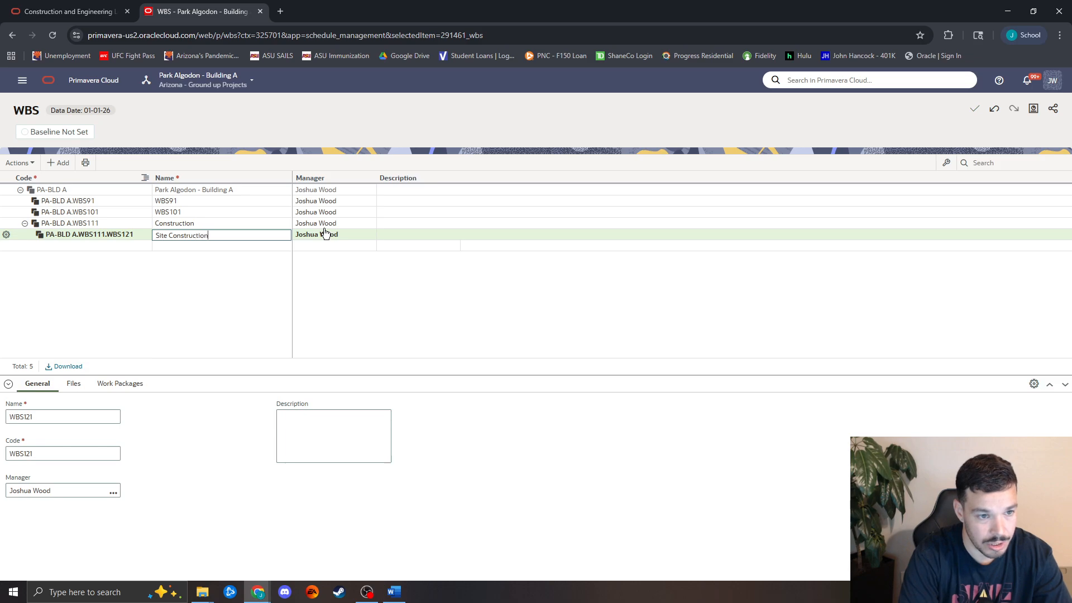
{"action": "key", "text": "Return"}
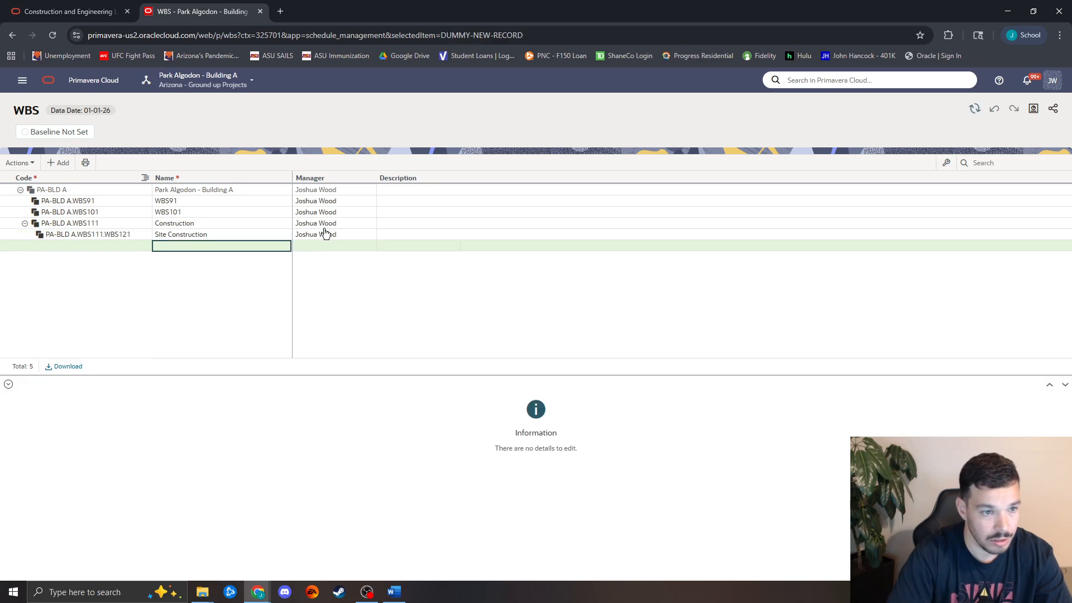
Step: Add another child WBS under Construction and name it Building Construction
{"action": "left_click", "coordinate": [76, 224]}
{"action": "left_click", "coordinate": [5, 224]}
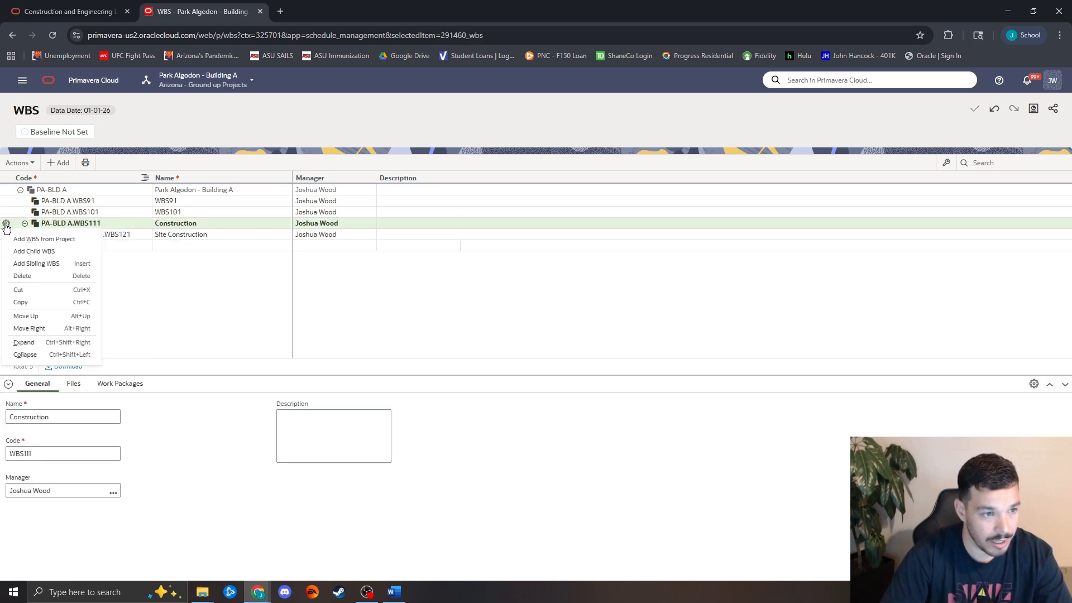
{"action": "left_click", "coordinate": [34, 251]}
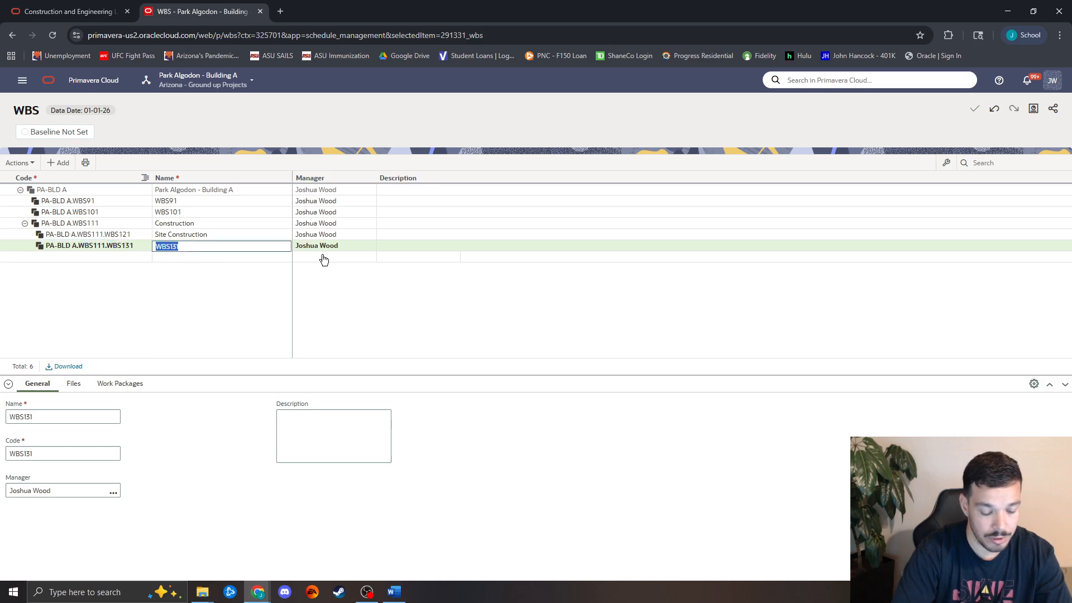
{"action": "type", "text": "Building Co"}
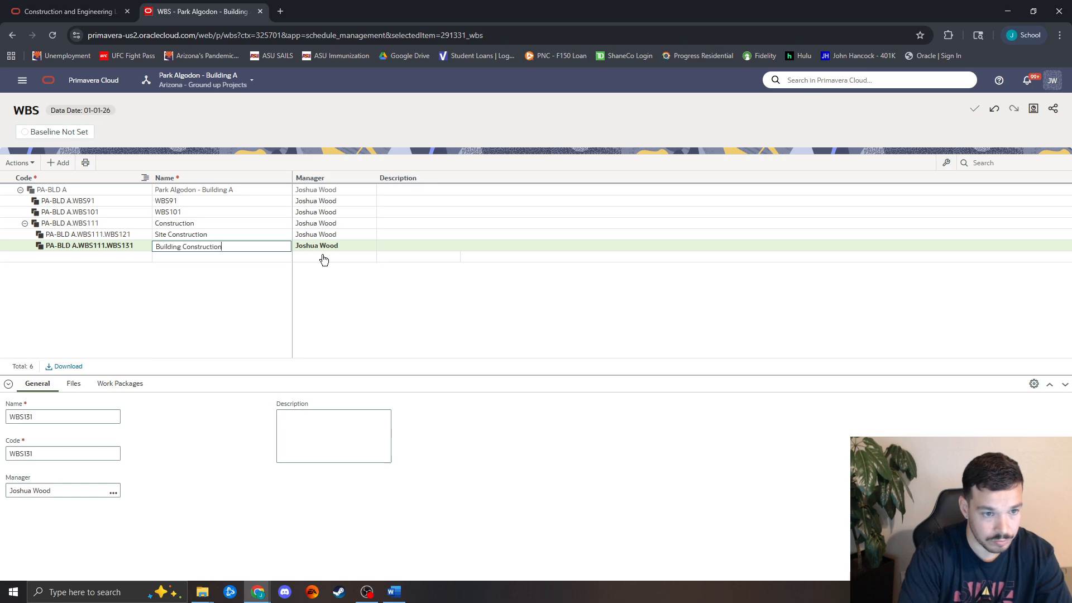
{"action": "type", "text": "nstruction"}
{"action": "key", "text": "Return"}
Step: Delete all WBS elements below the Park Algodon - Building A project, including Construction and its children
{"action": "left_click", "coordinate": [204, 212]}
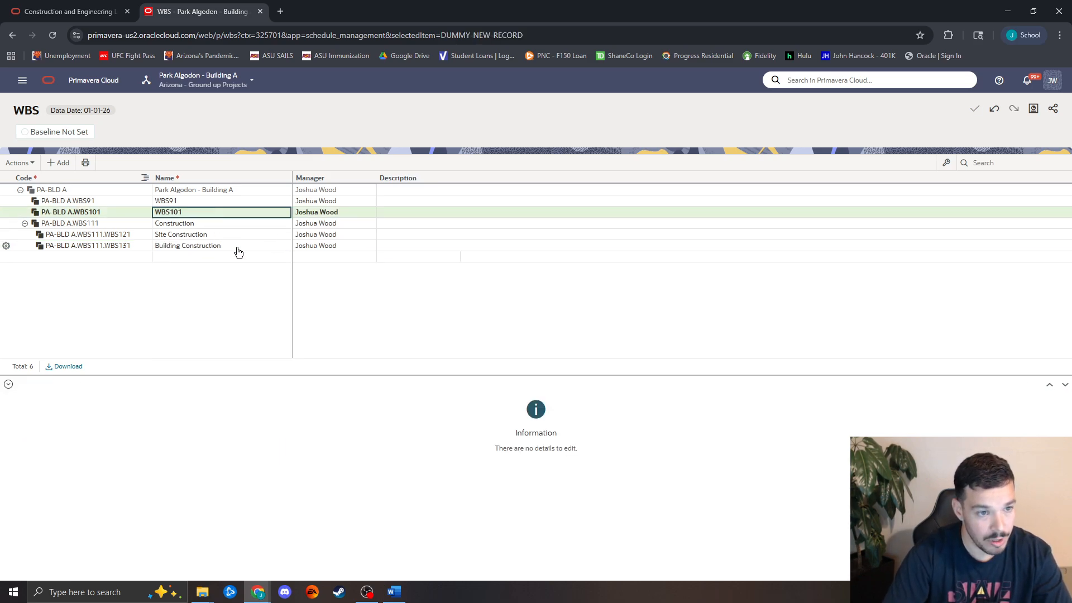
{"action": "left_click", "coordinate": [193, 203]}
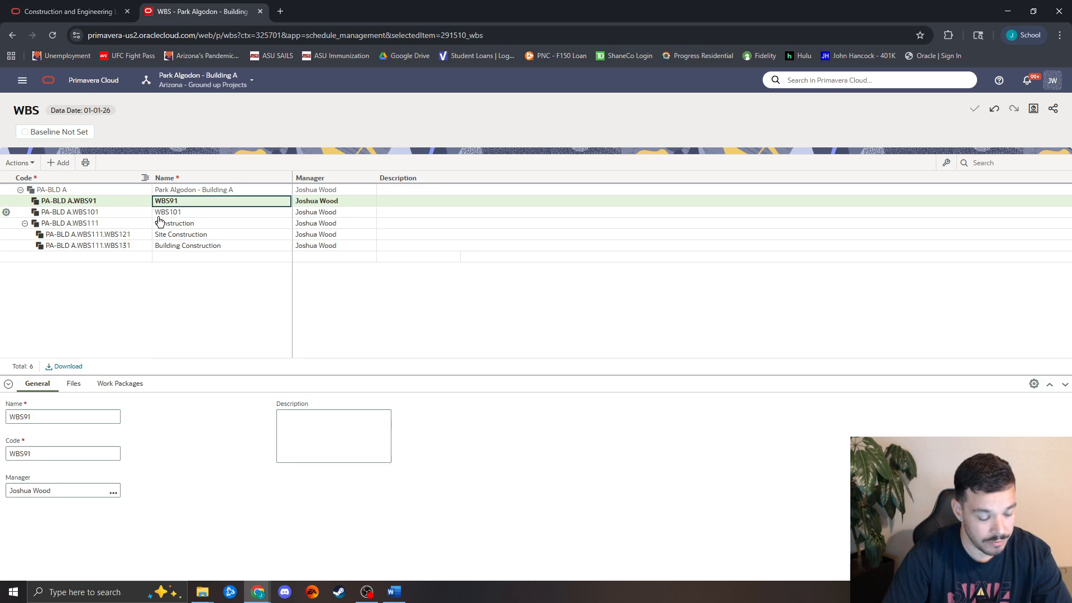
{"action": "left_click", "coordinate": [182, 246], "text": "shift"}
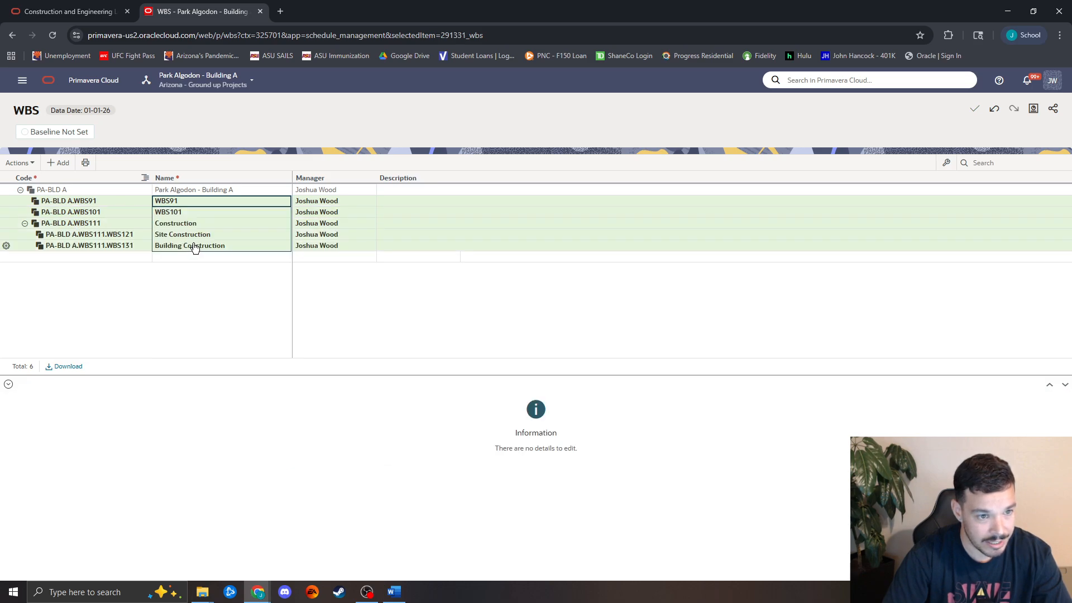
{"action": "left_click", "coordinate": [8, 200]}
{"action": "left_click", "coordinate": [39, 230]}
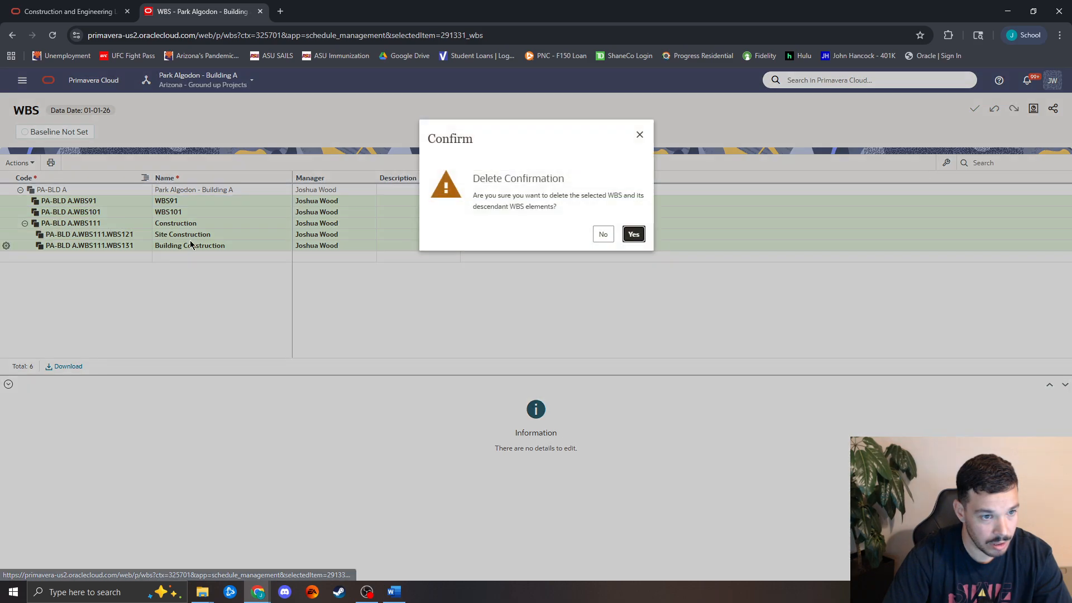
{"action": "left_click", "coordinate": [634, 235]}
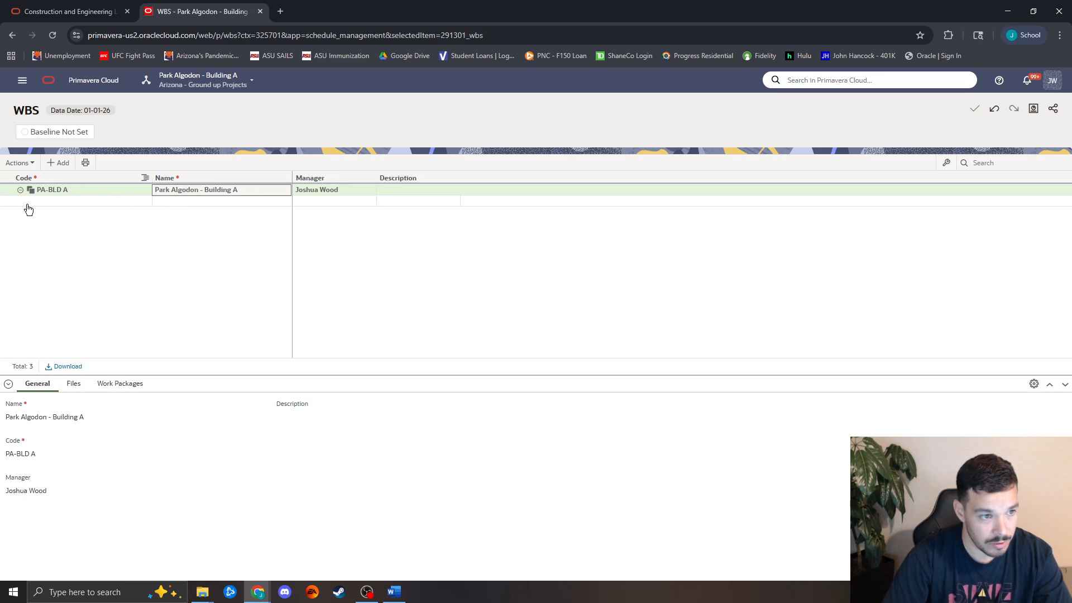
Step: Add a WBS element under the Park Algodon - Building A project and name it Phase 1
{"action": "left_click", "coordinate": [62, 162]}
{"action": "left_click", "coordinate": [184, 202]}
{"action": "type", "text": "P"}
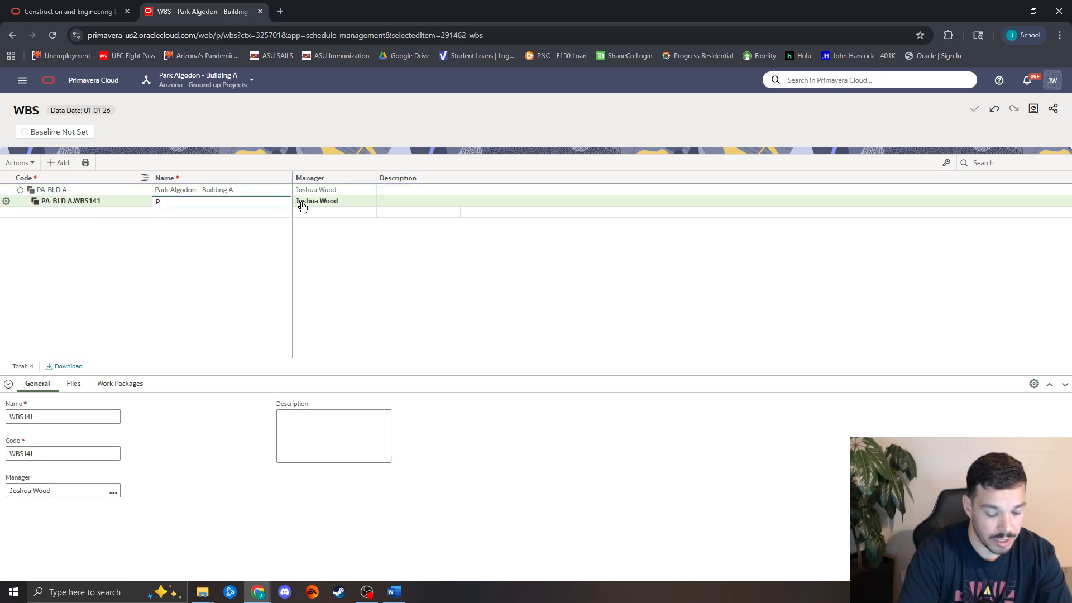
{"action": "type", "text": "hase 1"}
{"action": "key", "text": "Return"}
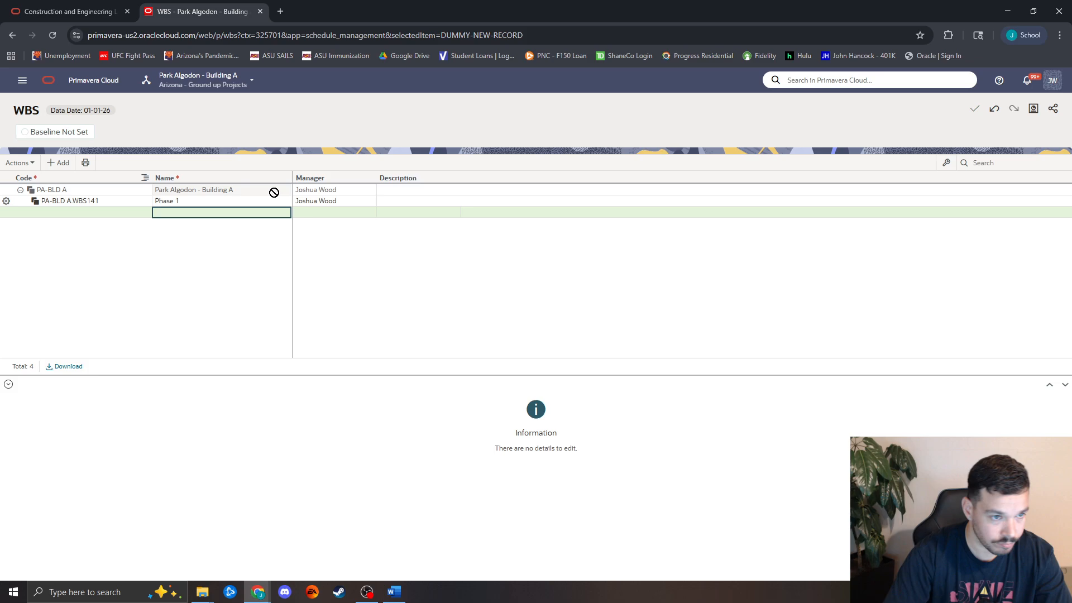
Step: Add a second WBS element at the same level as Phase 1 and name it Phase 2
{"action": "left_click", "coordinate": [174, 203]}
{"action": "left_click", "coordinate": [60, 162]}
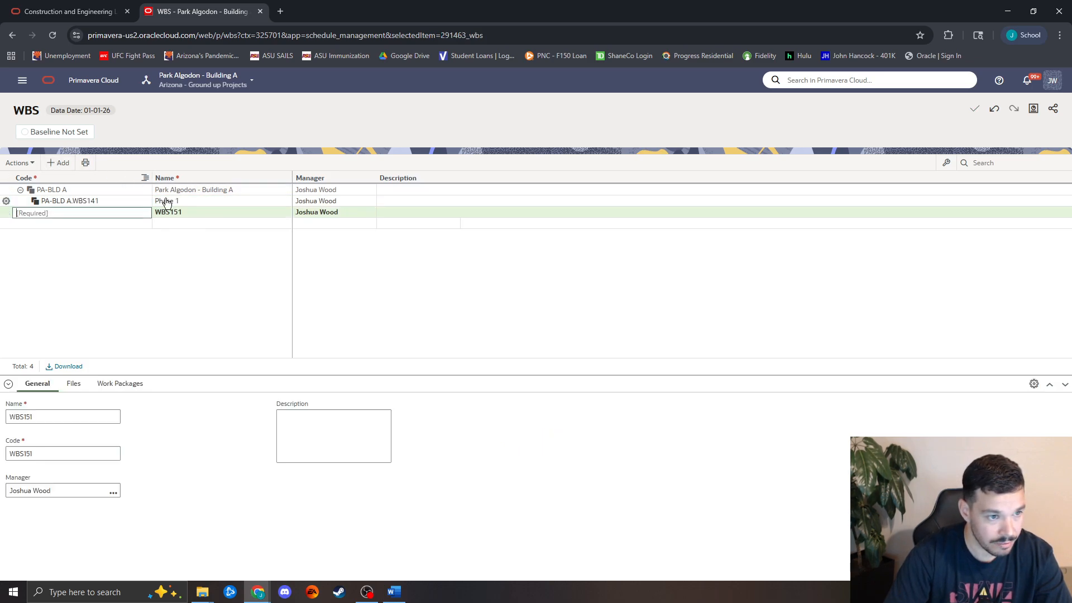
{"action": "left_click", "coordinate": [193, 212]}
{"action": "type", "text": "Phase"}
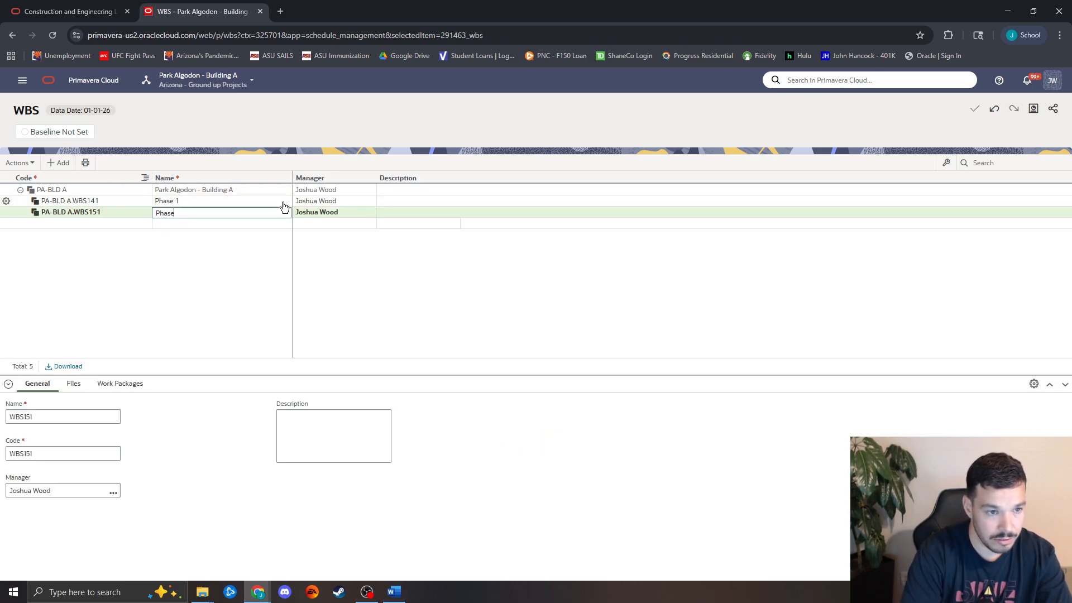
{"action": "type", "text": " 2"}
{"action": "key", "text": "Return"}
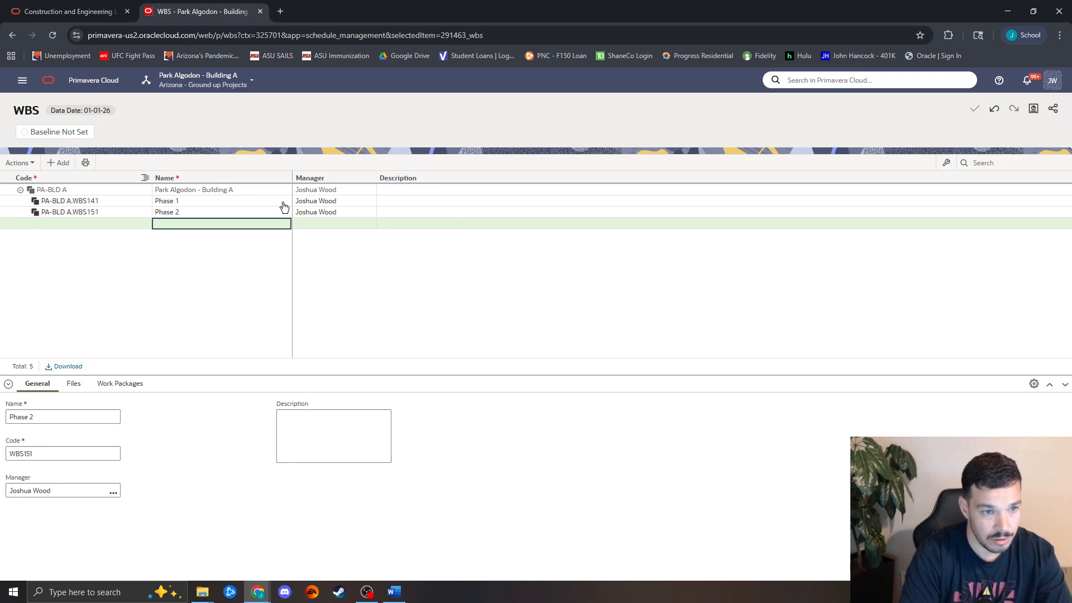
{"action": "left_click", "coordinate": [186, 202]}
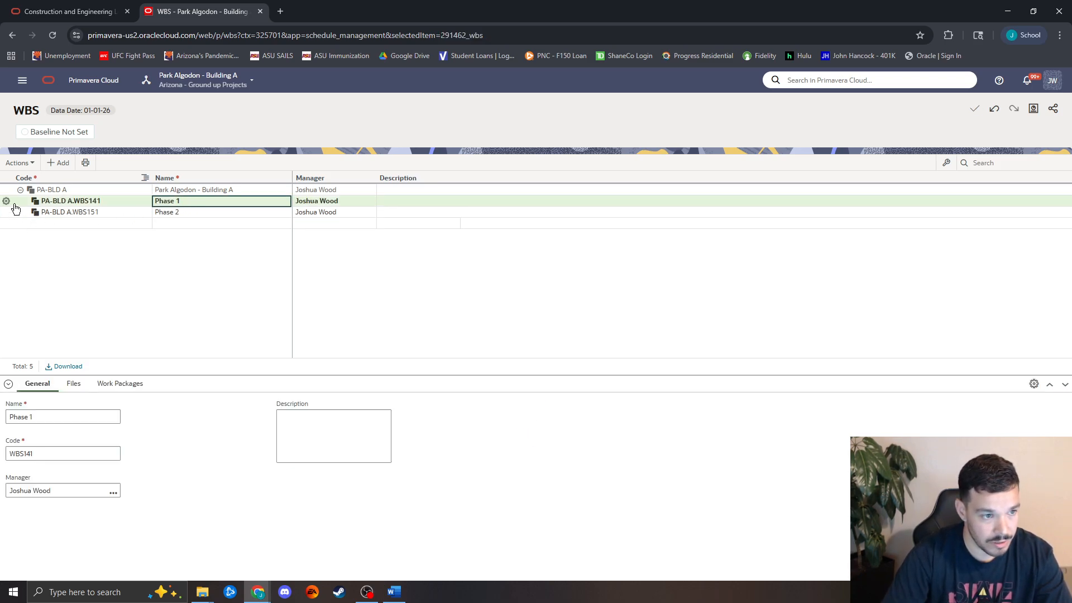
{"action": "left_click", "coordinate": [194, 214]}
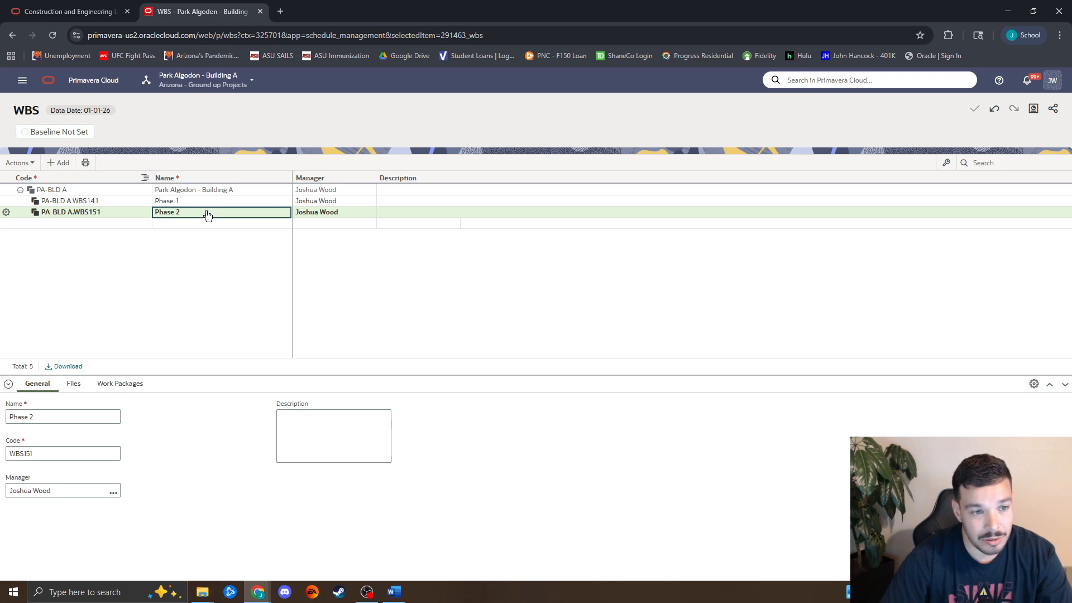
{"action": "left_click", "coordinate": [241, 84]}
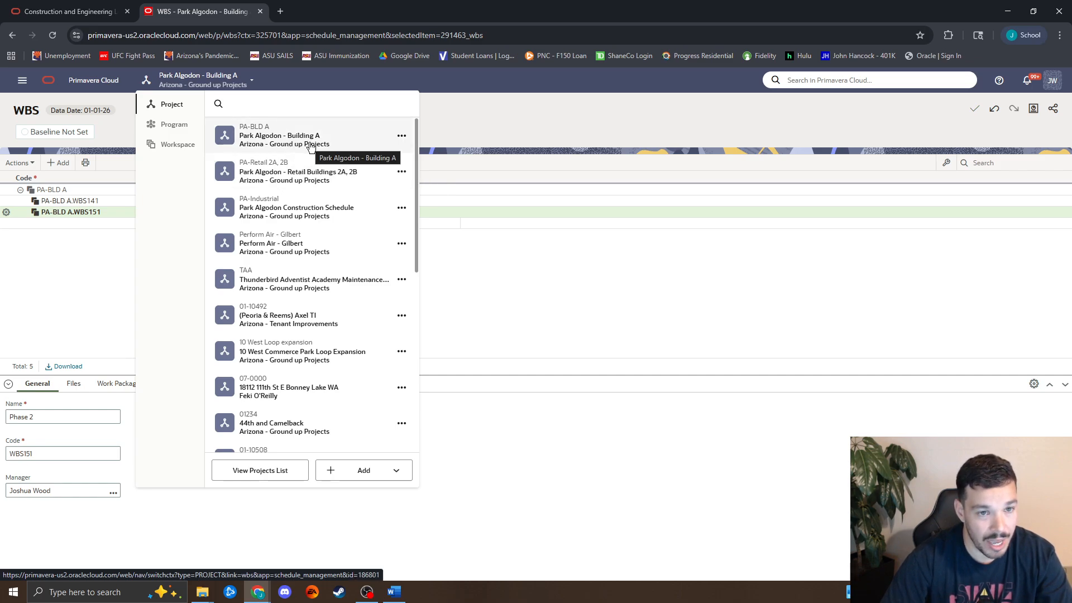
{"action": "left_click", "coordinate": [454, 134]}
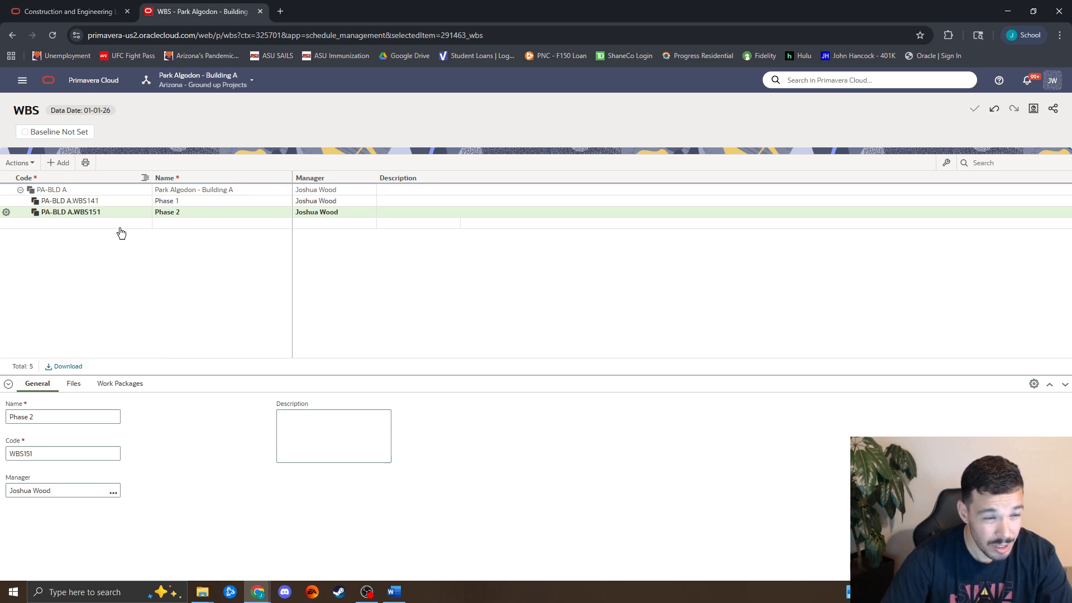
Step: Delete the Phase 1 and Phase 2 WBS elements from the project
{"action": "left_click", "coordinate": [80, 202]}
{"action": "left_click", "coordinate": [92, 212], "text": "shift"}
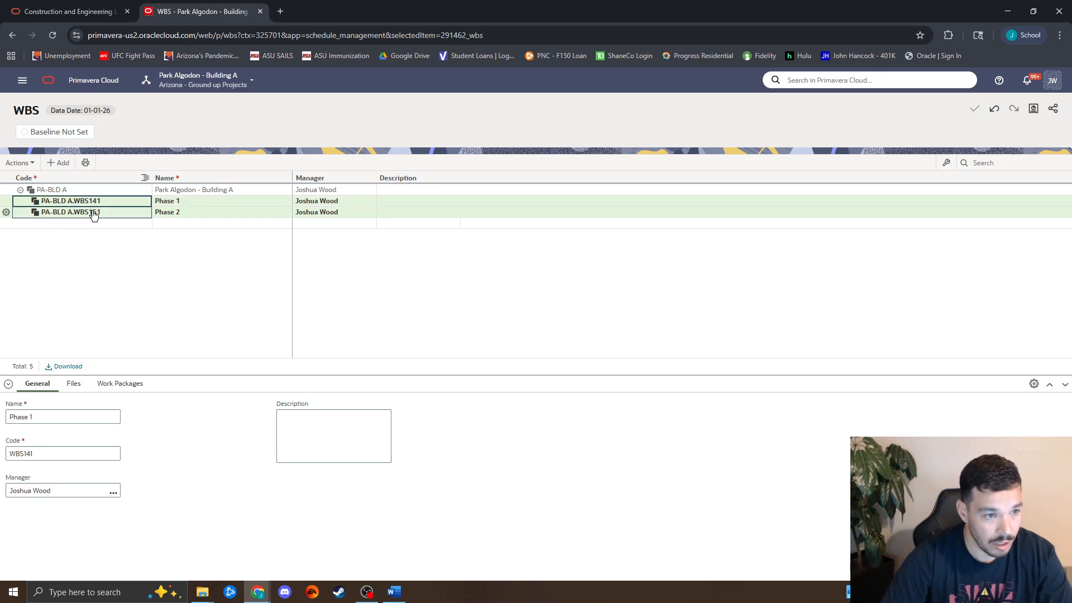
{"action": "left_click", "coordinate": [6, 201]}
{"action": "left_click", "coordinate": [45, 241]}
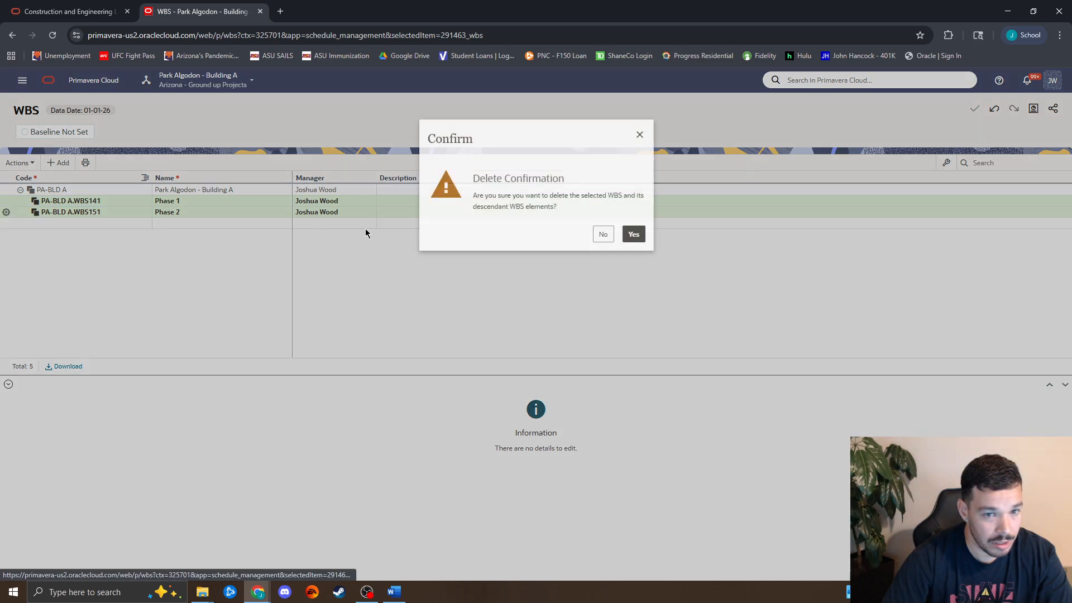
{"action": "left_click", "coordinate": [637, 234]}
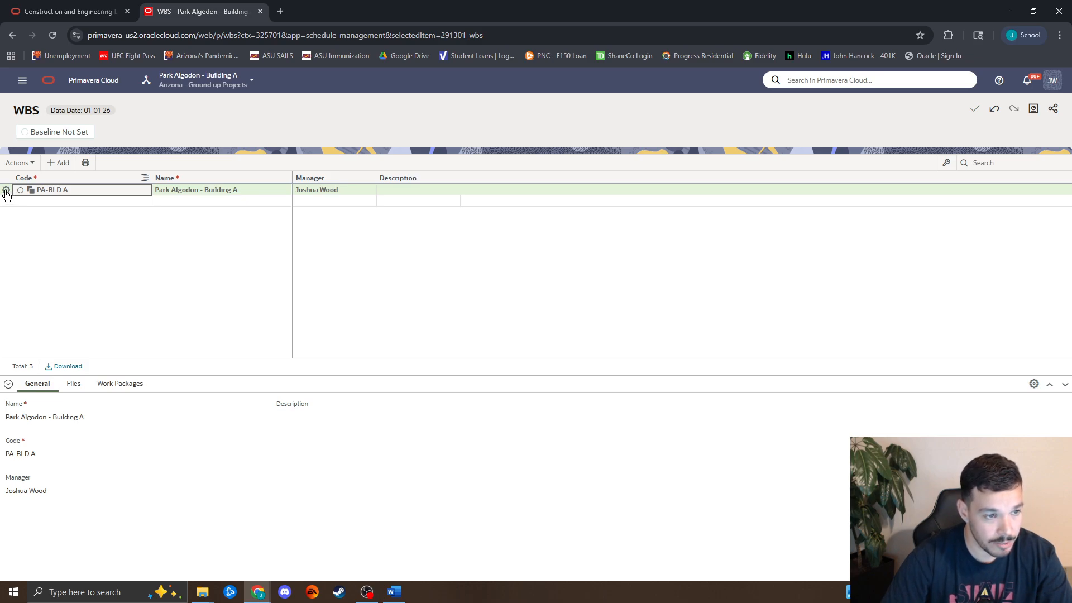
Step: Start adding a WBS from other projects under Park Algodon - Building A and expand the hierarchy to the Arizona - Ground up Projects
{"action": "left_click", "coordinate": [6, 191]}
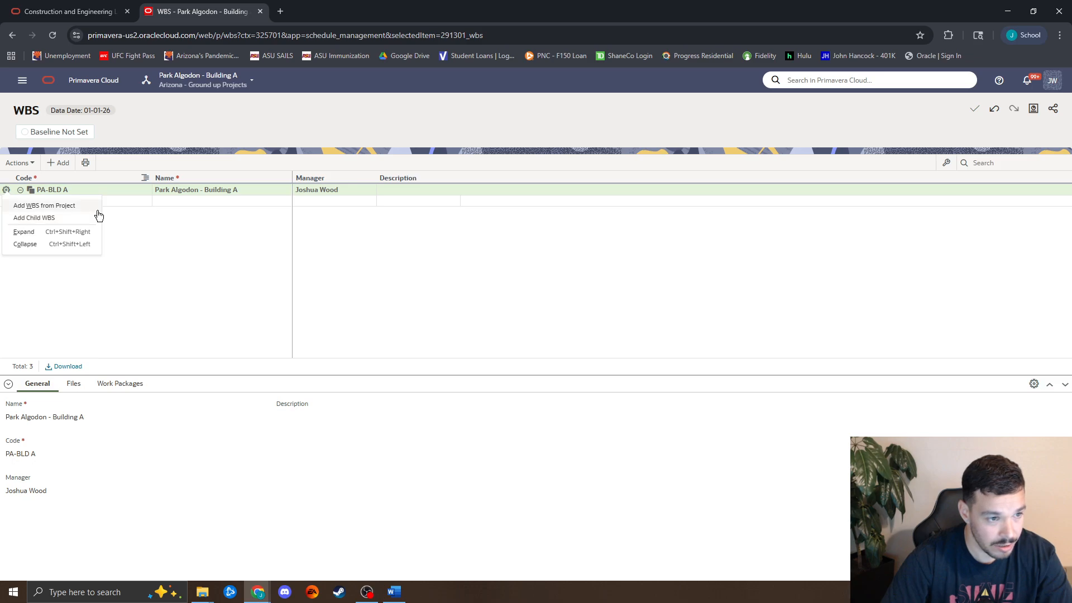
{"action": "left_click", "coordinate": [44, 206]}
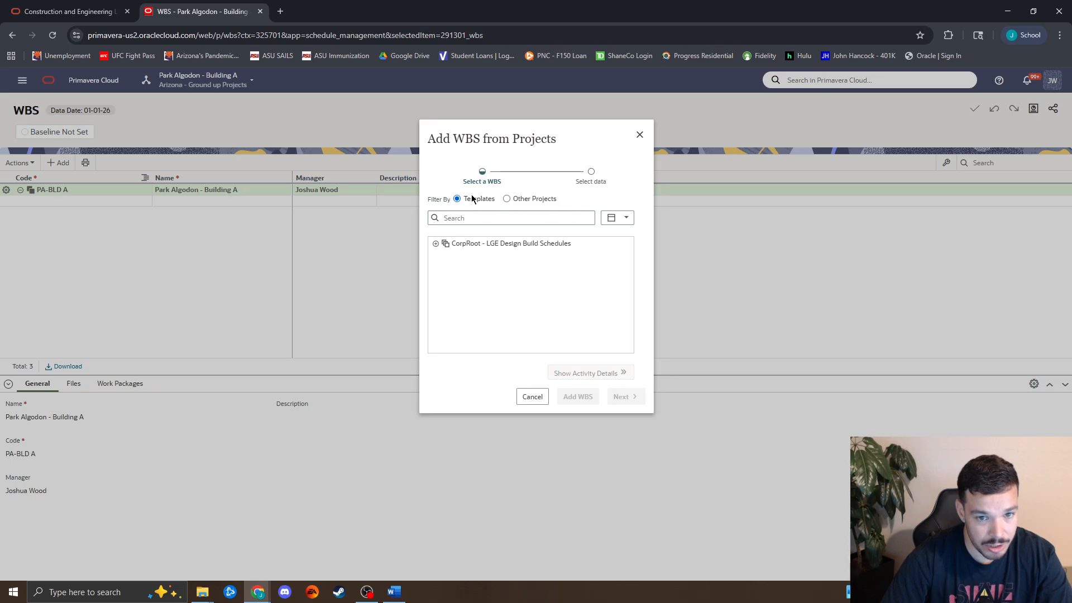
{"action": "left_click", "coordinate": [507, 199]}
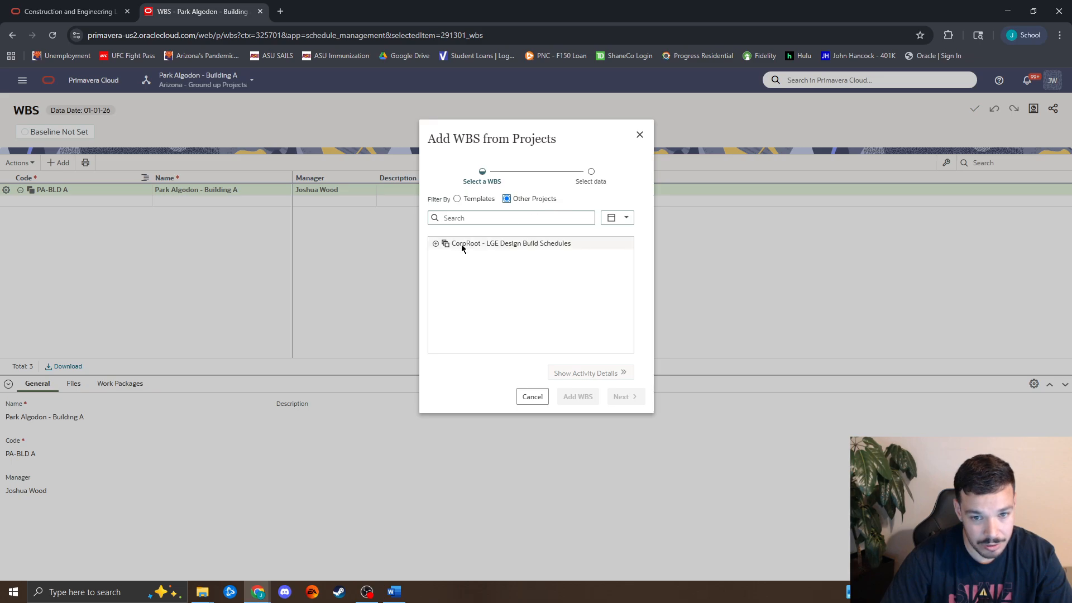
{"action": "left_click", "coordinate": [436, 245]}
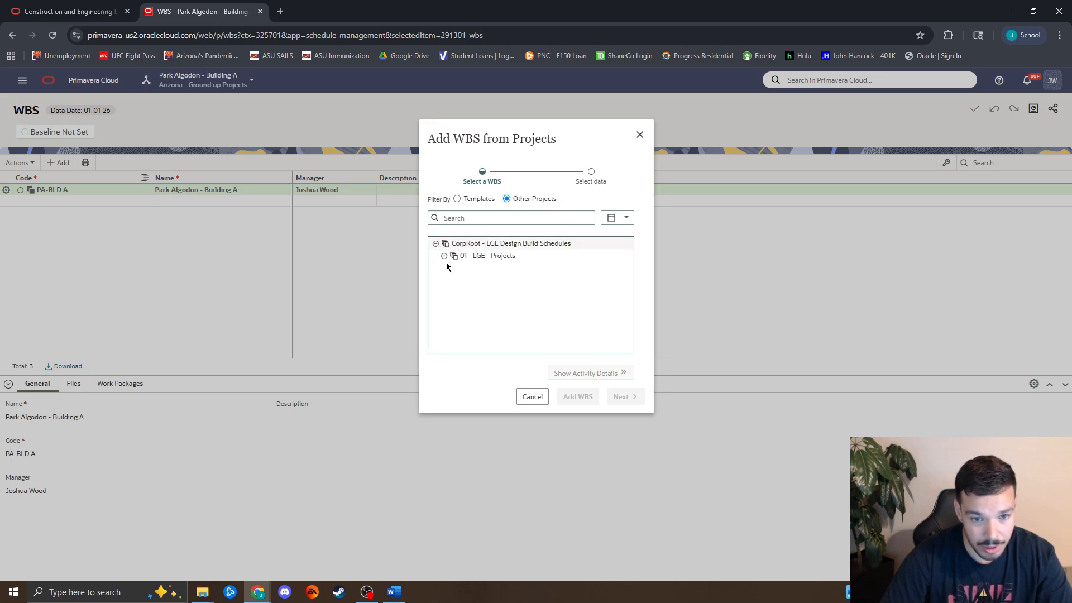
{"action": "left_click", "coordinate": [445, 256]}
{"action": "left_click", "coordinate": [453, 269]}
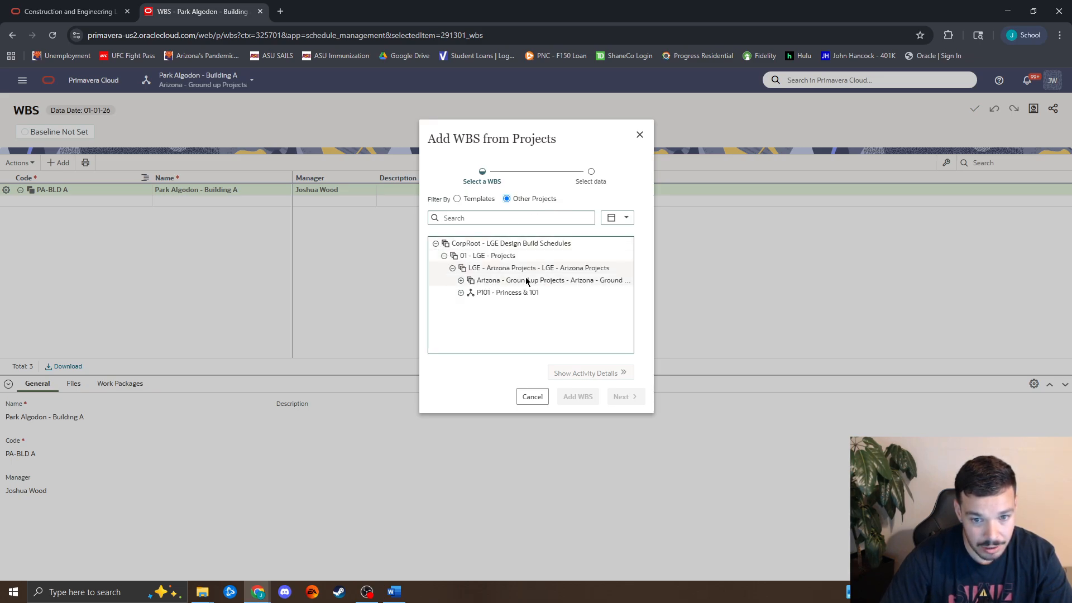
{"action": "left_click", "coordinate": [461, 281]}
Step: Choose the top-level WBS of the PA-Retail 2A, 2B project as the source to copy
{"action": "scroll", "coordinate": [584, 292], "scroll_direction": "down", "scroll_amount": 2}
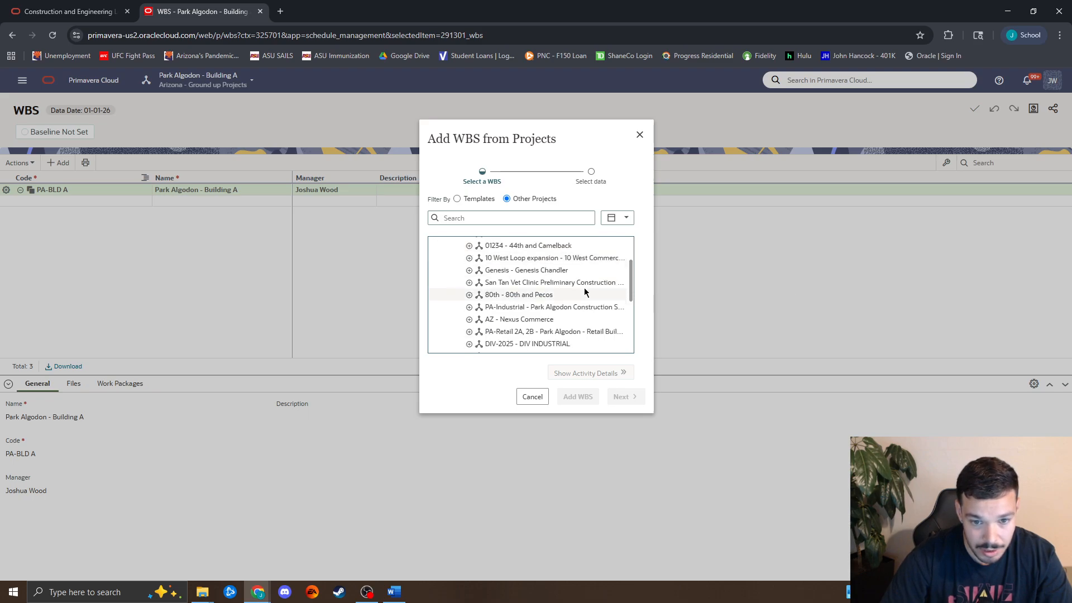
{"action": "scroll", "coordinate": [578, 300], "scroll_direction": "down", "scroll_amount": 1}
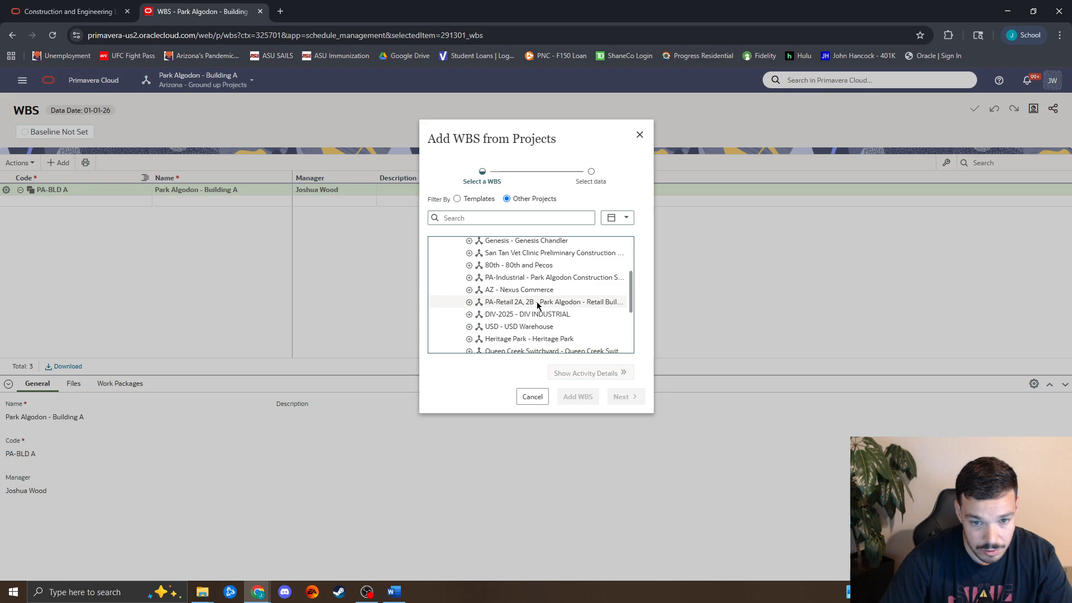
{"action": "left_click", "coordinate": [539, 302]}
{"action": "left_click", "coordinate": [536, 315]}
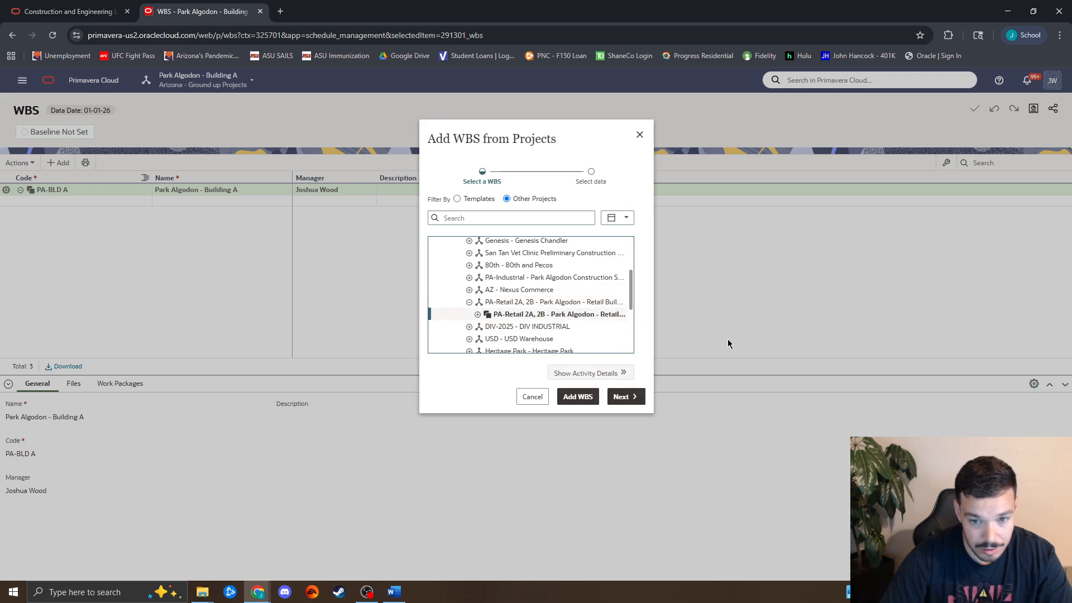
Step: Exclude all optional items, such as activities, codes and relationships, from the copy and add the WBS to the project
{"action": "left_click", "coordinate": [634, 397]}
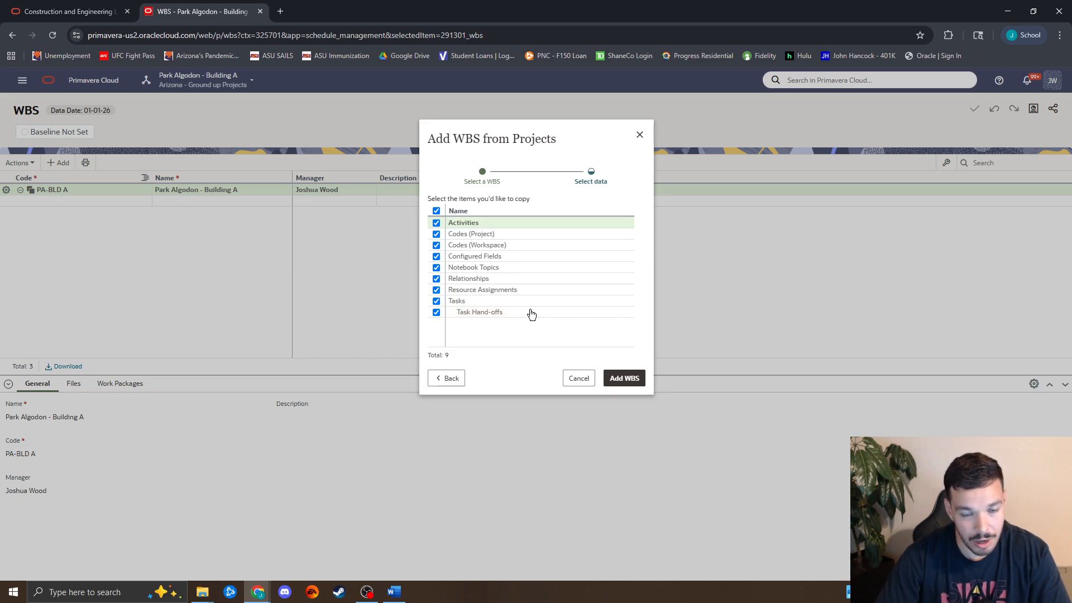
{"action": "left_click", "coordinate": [436, 211]}
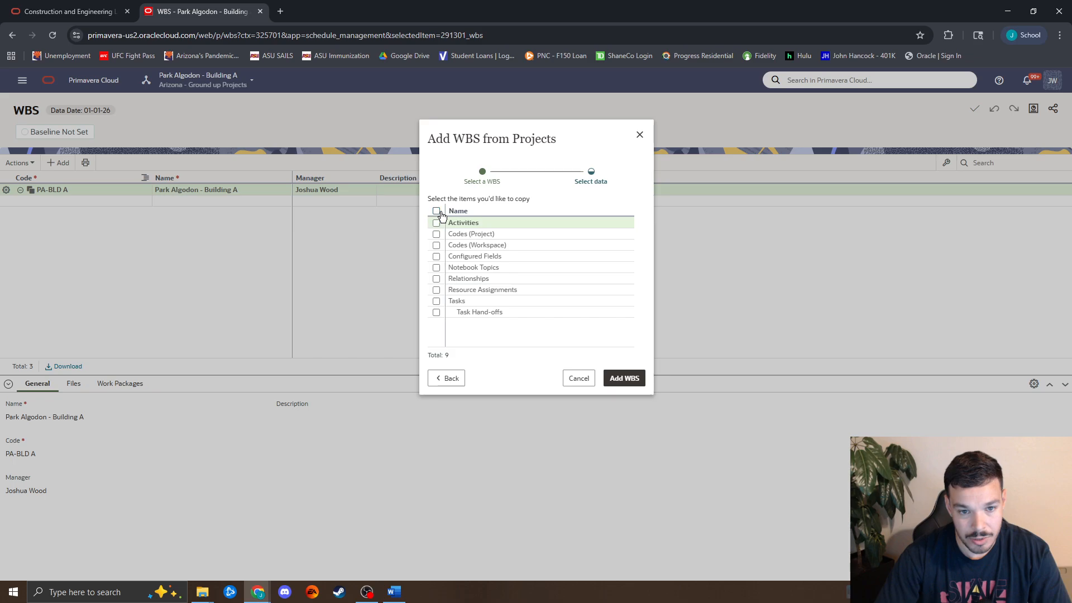
{"action": "left_click", "coordinate": [622, 380]}
Step: Change the code of the copied Park Algodon - Retail Buildings 2A, 2B WBS element to PA-BLD A
{"action": "scroll", "coordinate": [228, 291], "scroll_direction": "down", "scroll_amount": 2}
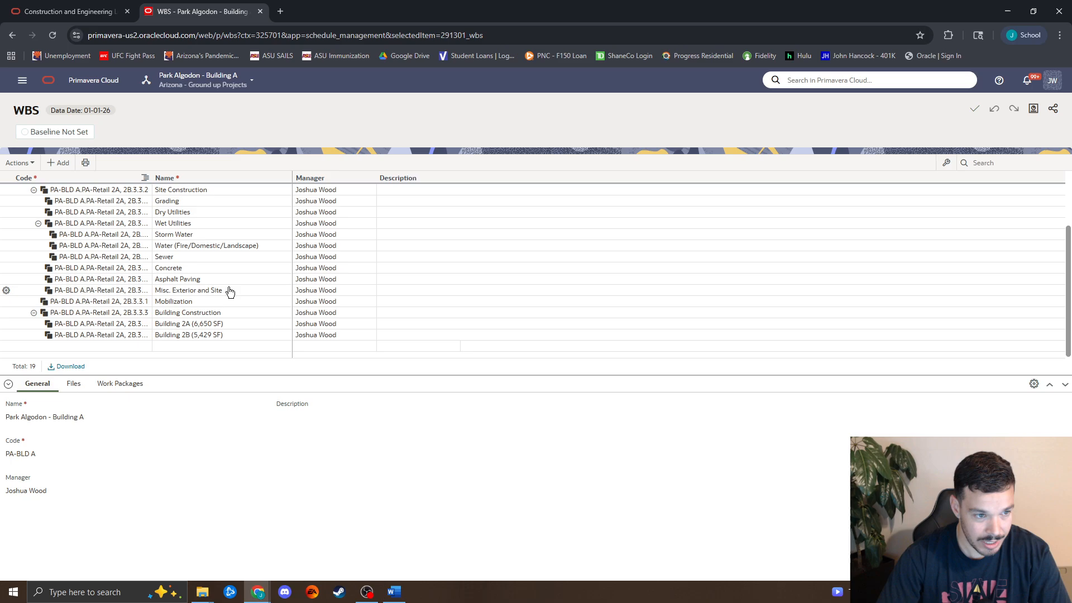
{"action": "scroll", "coordinate": [240, 311], "scroll_direction": "up", "scroll_amount": 2}
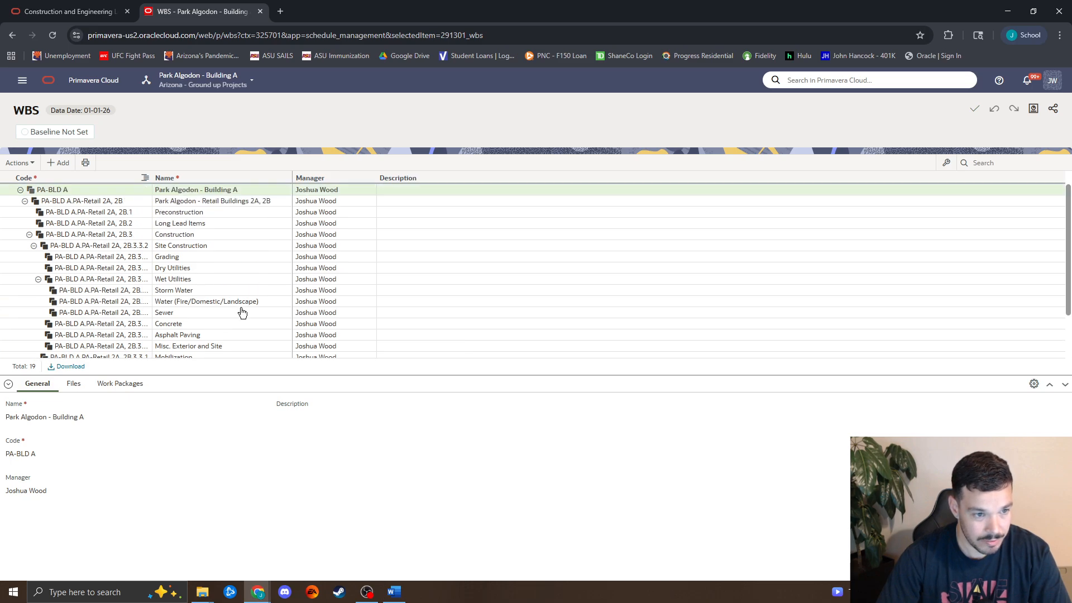
{"action": "left_click", "coordinate": [88, 204]}
{"action": "left_click", "coordinate": [111, 204]}
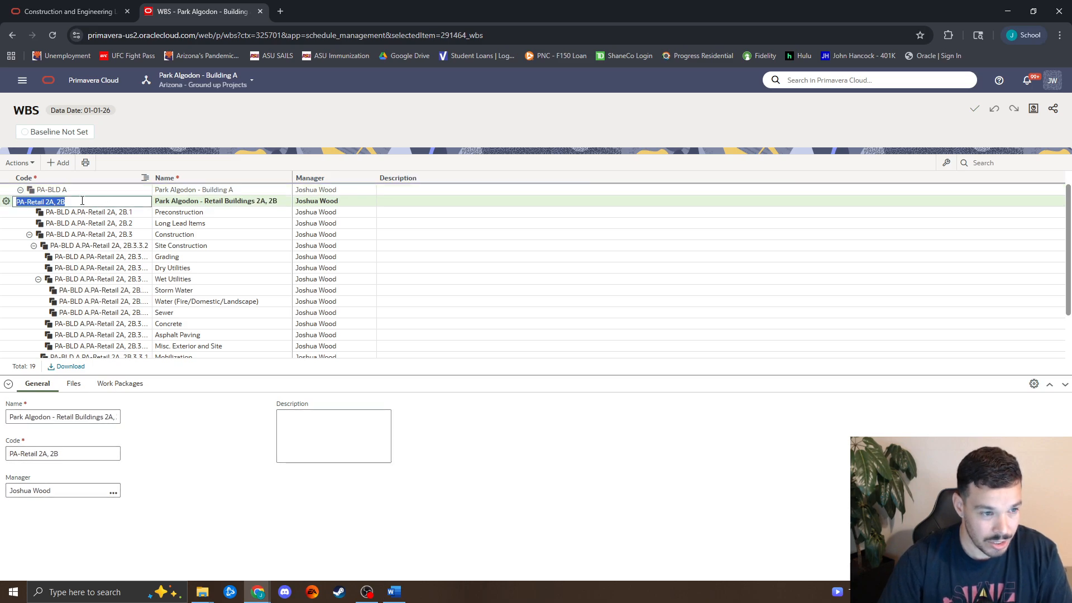
{"action": "left_click_drag", "start_coordinate": [82, 201], "coordinate": [30, 202]}
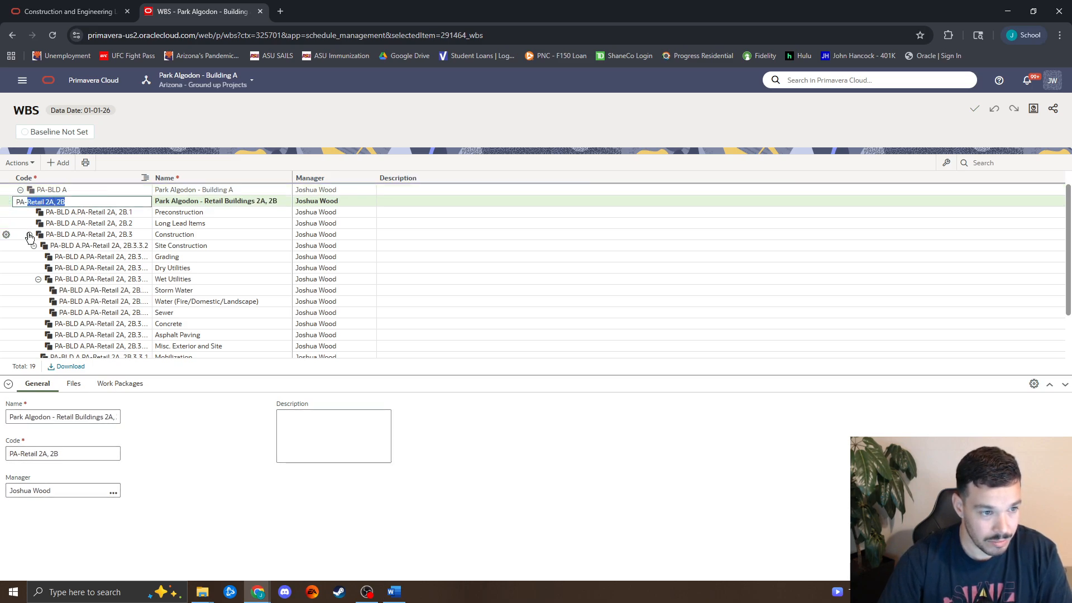
{"action": "type", "text": "B"}
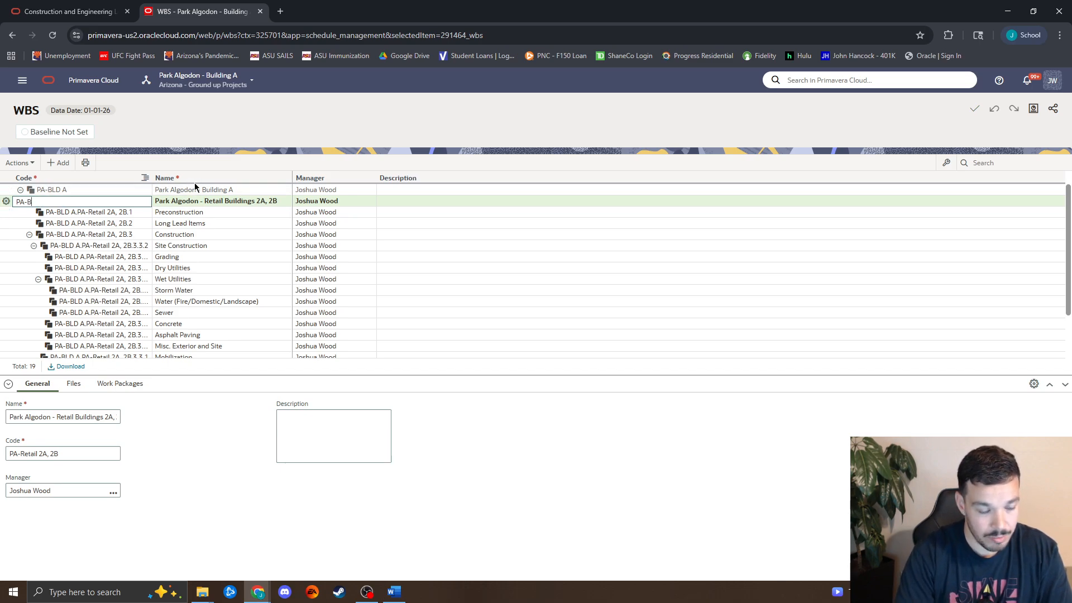
{"action": "type", "text": "LD a"}
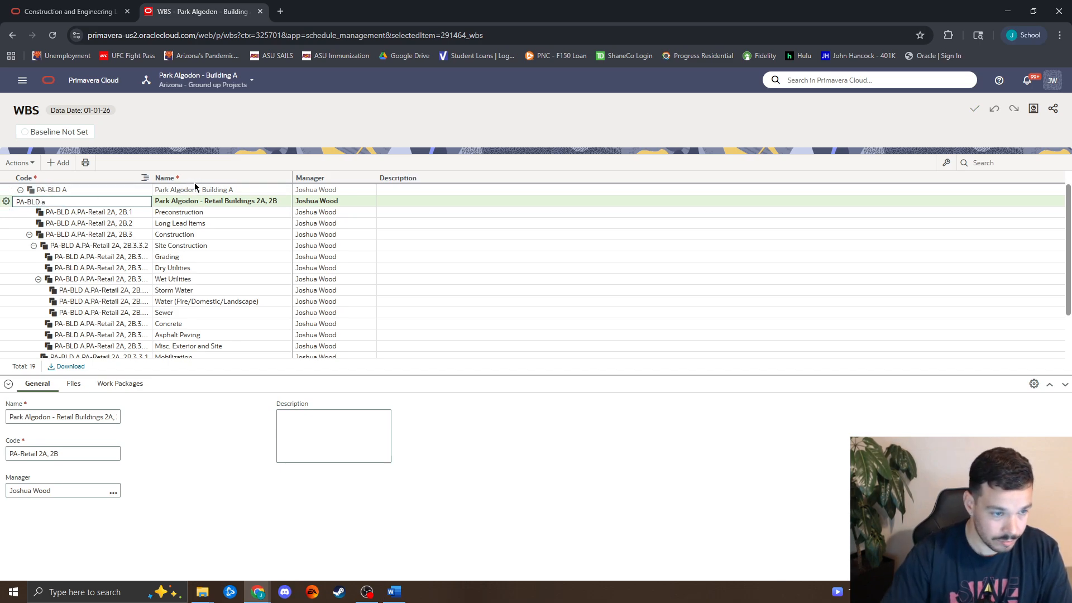
{"action": "key", "text": "BackSpace"}
{"action": "type", "text": "A"}
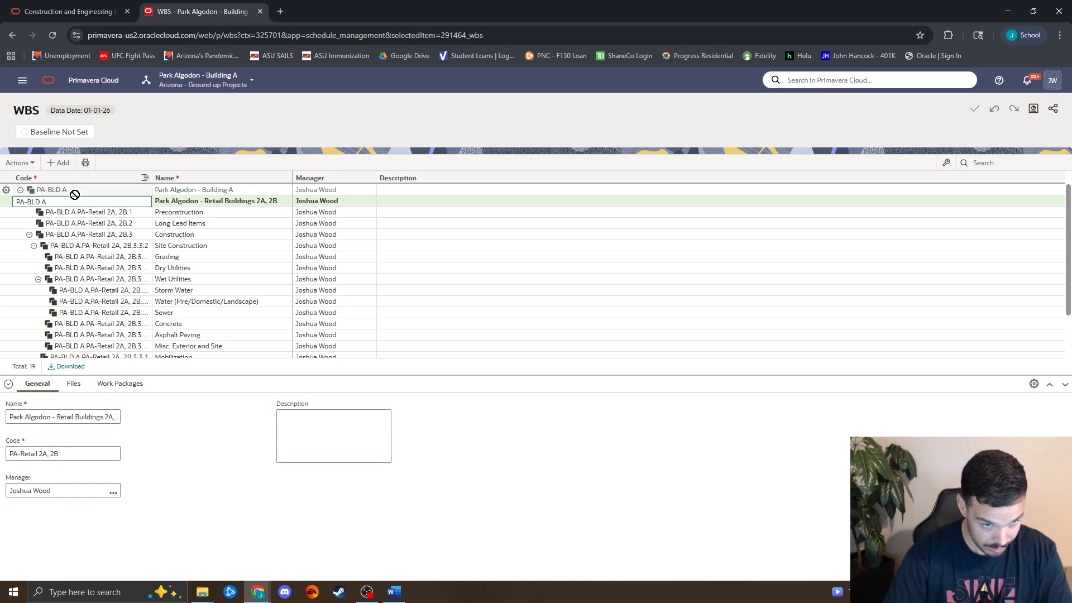
{"action": "left_click", "coordinate": [234, 230]}
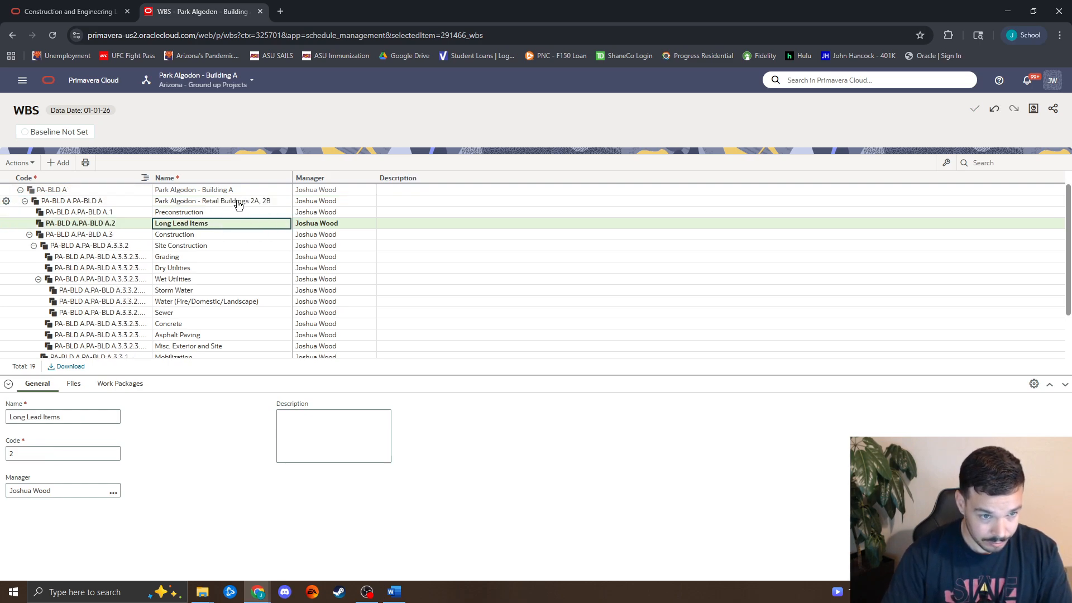
{"action": "left_click", "coordinate": [252, 201]}
{"action": "left_click", "coordinate": [246, 234]}
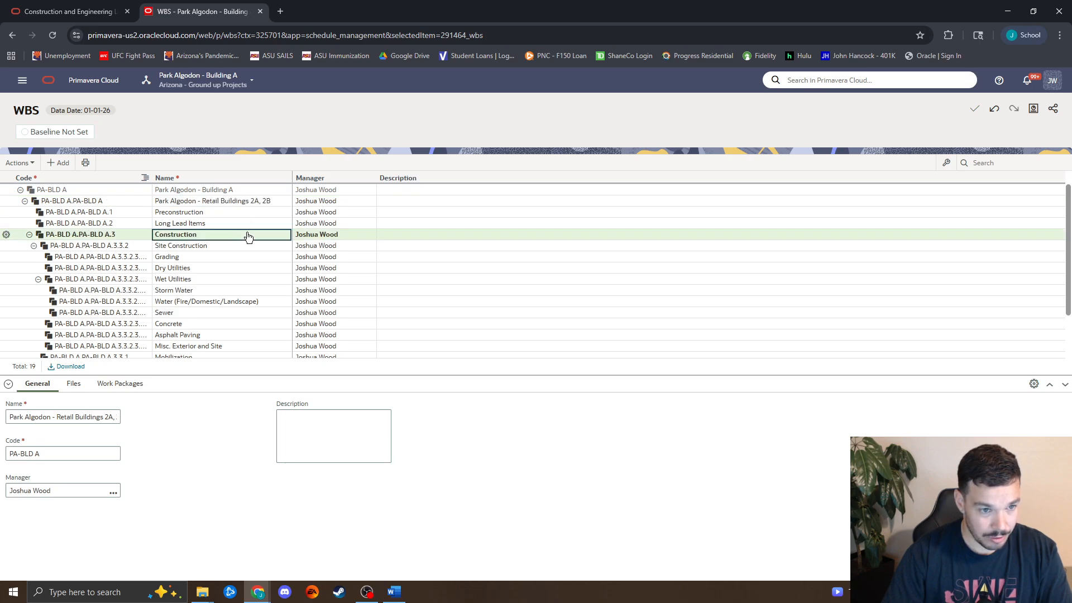
Step: Delete the Building 2B (5,429 SF) and Building 2A (6,650 SF) elements under Building Construction
{"action": "scroll", "coordinate": [259, 242], "scroll_direction": "down", "scroll_amount": 2}
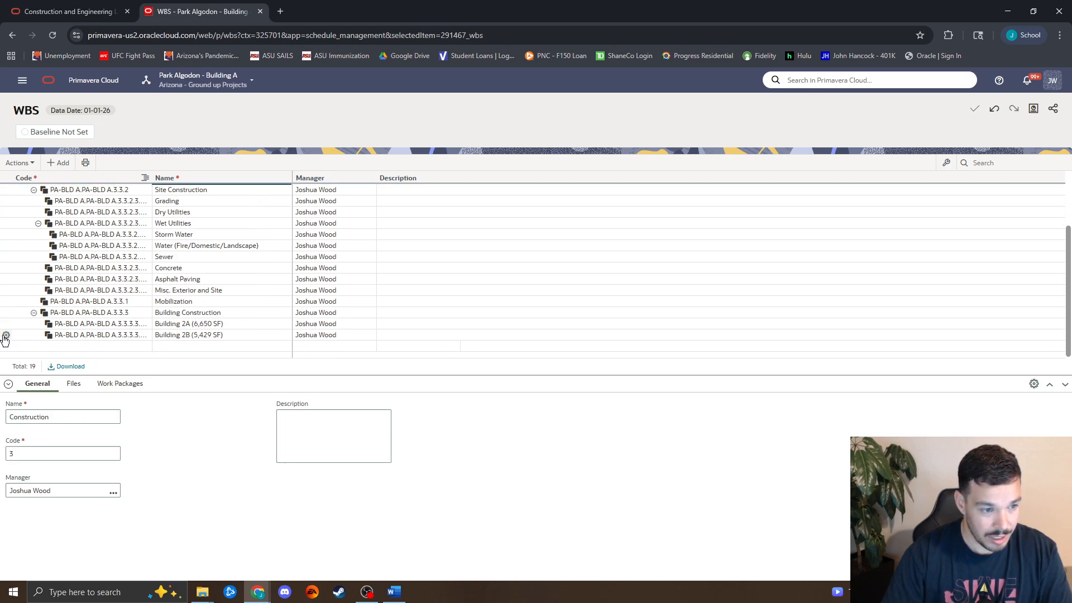
{"action": "left_click", "coordinate": [6, 336]}
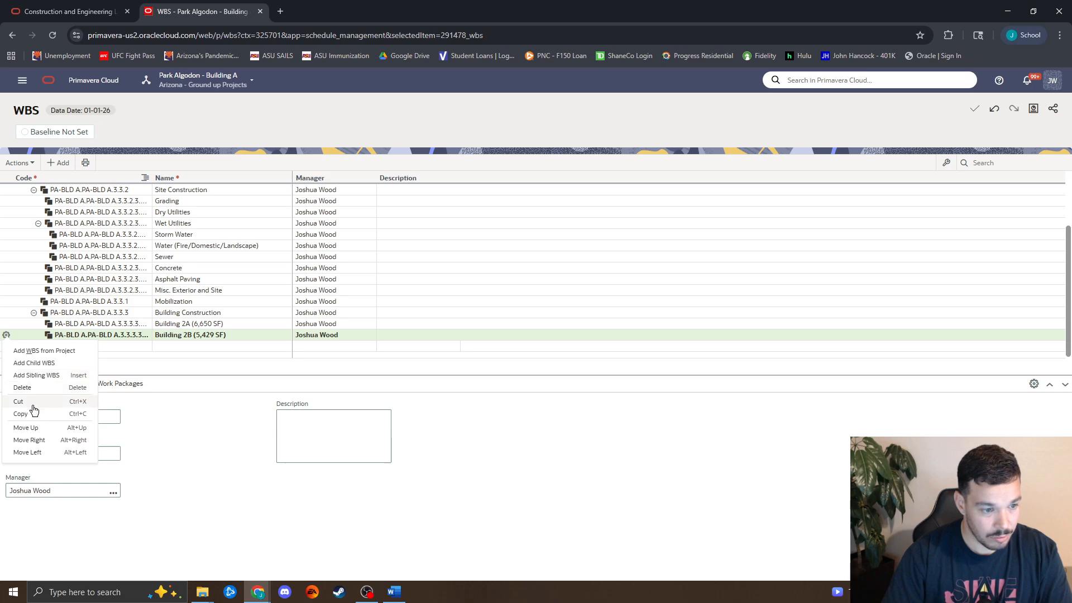
{"action": "left_click", "coordinate": [22, 388]}
{"action": "left_click", "coordinate": [633, 235]}
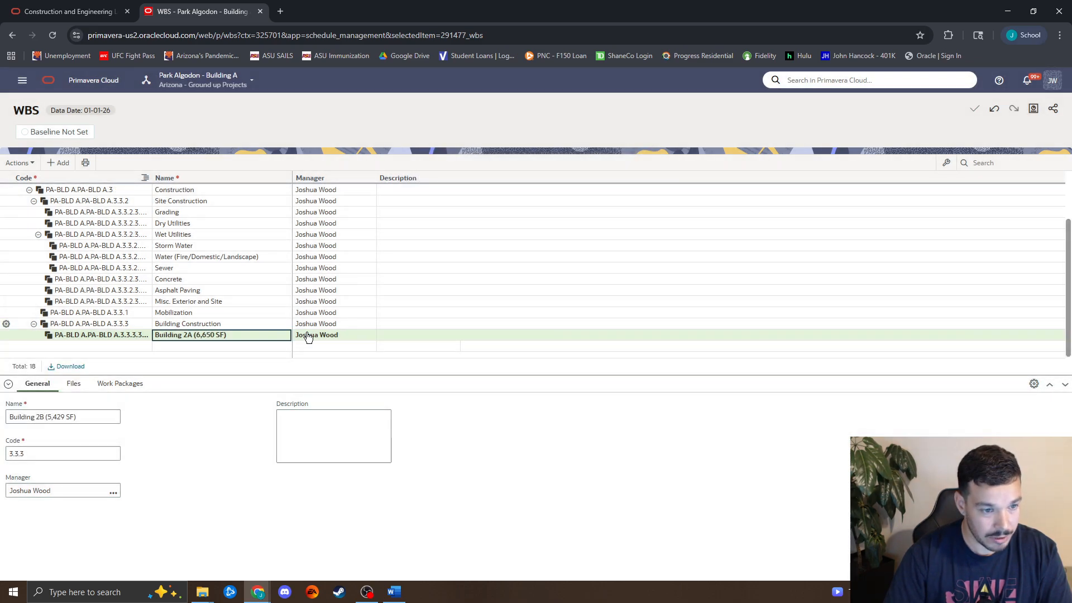
{"action": "left_click", "coordinate": [6, 335]}
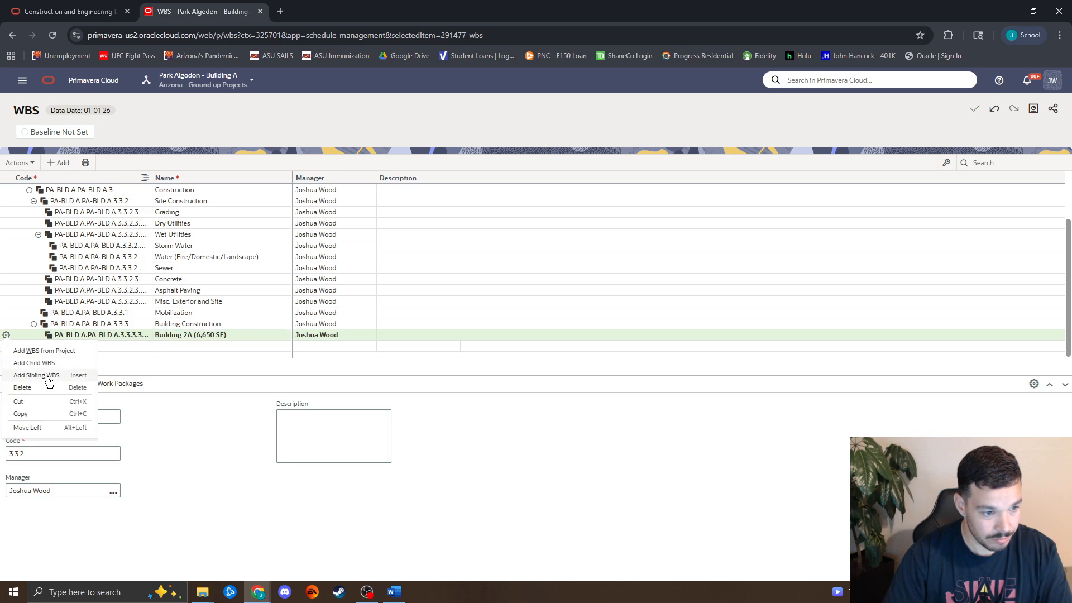
{"action": "left_click", "coordinate": [22, 388]}
{"action": "left_click", "coordinate": [634, 235]}
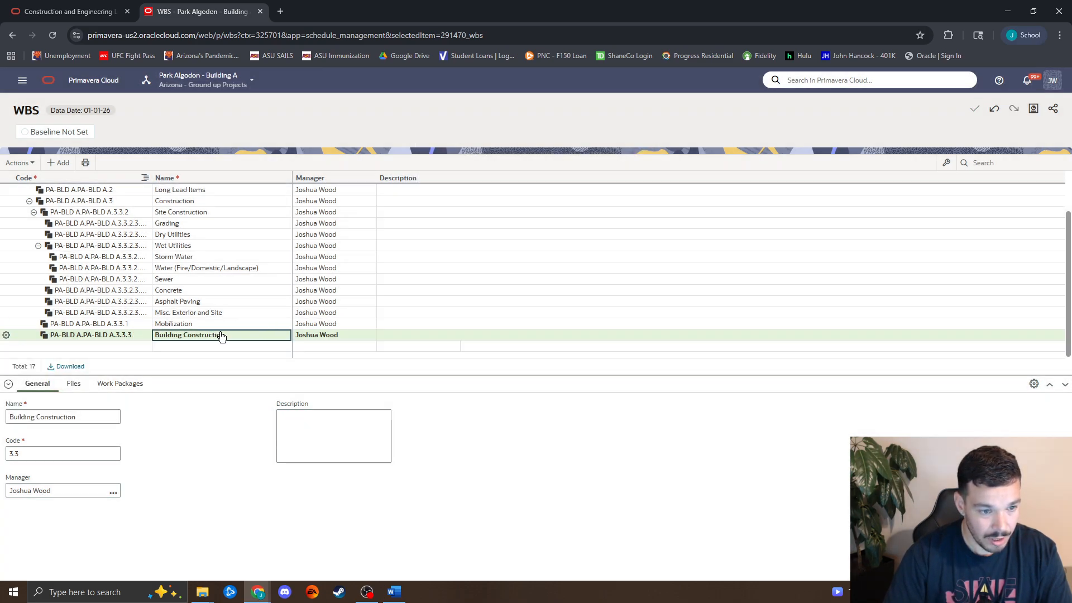
{"action": "left_click", "coordinate": [249, 335]}
{"action": "left_click", "coordinate": [270, 340]}
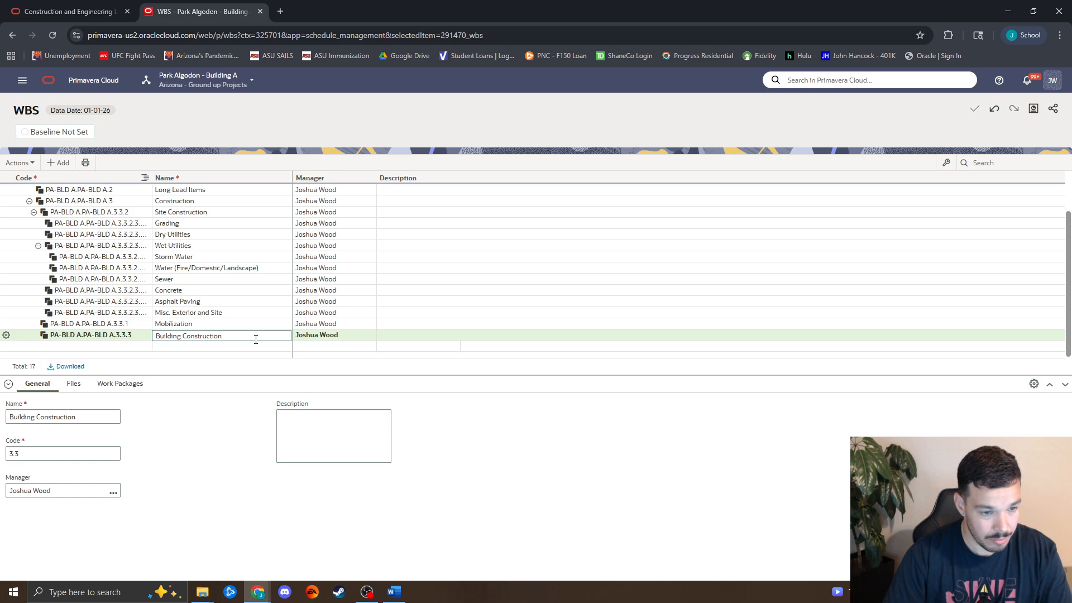
{"action": "left_click_drag", "start_coordinate": [255, 339], "coordinate": [191, 361]}
{"action": "left_click", "coordinate": [231, 334]}
{"action": "left_click", "coordinate": [232, 327]}
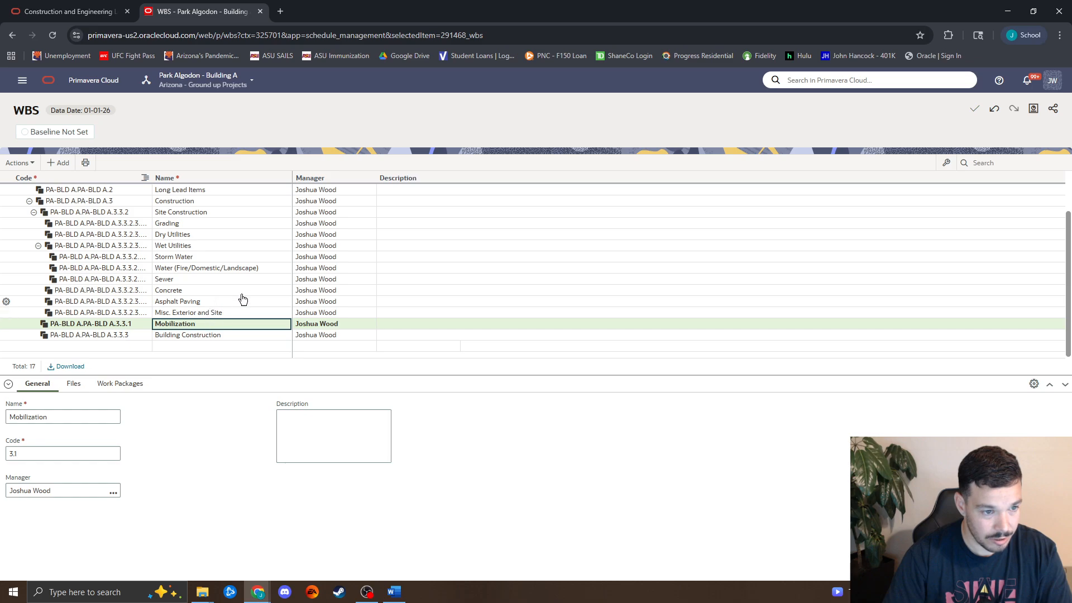
Step: Open the project's Activities page and expand the Park Algodon - Retail Buildings 2A, 2B WBS group
{"action": "scroll", "coordinate": [248, 295], "scroll_direction": "up", "scroll_amount": 1}
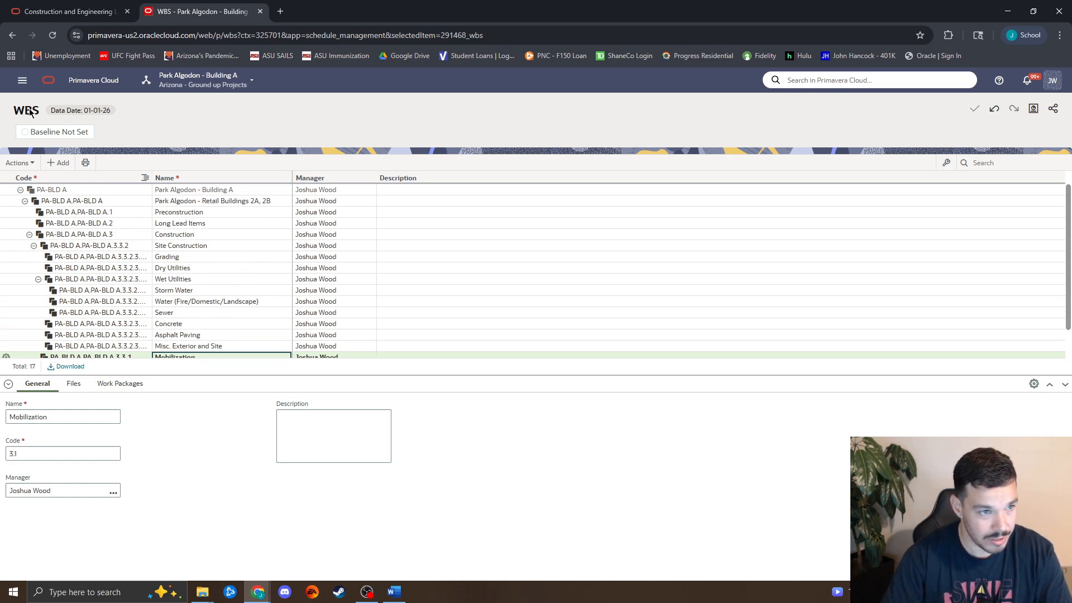
{"action": "left_click", "coordinate": [23, 82]}
{"action": "left_click", "coordinate": [52, 148]}
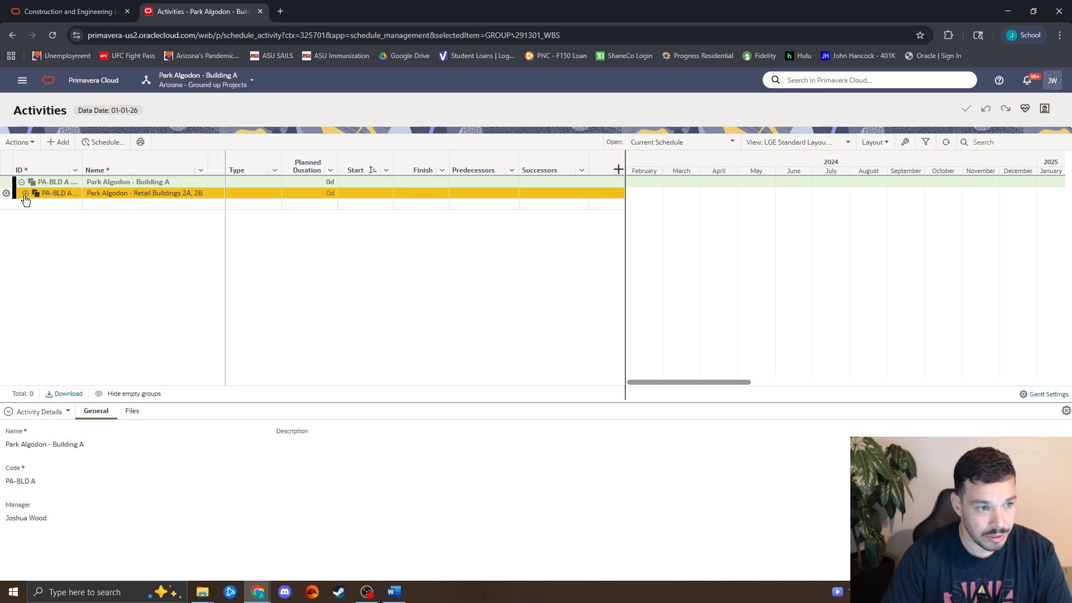
{"action": "left_click", "coordinate": [25, 193]}
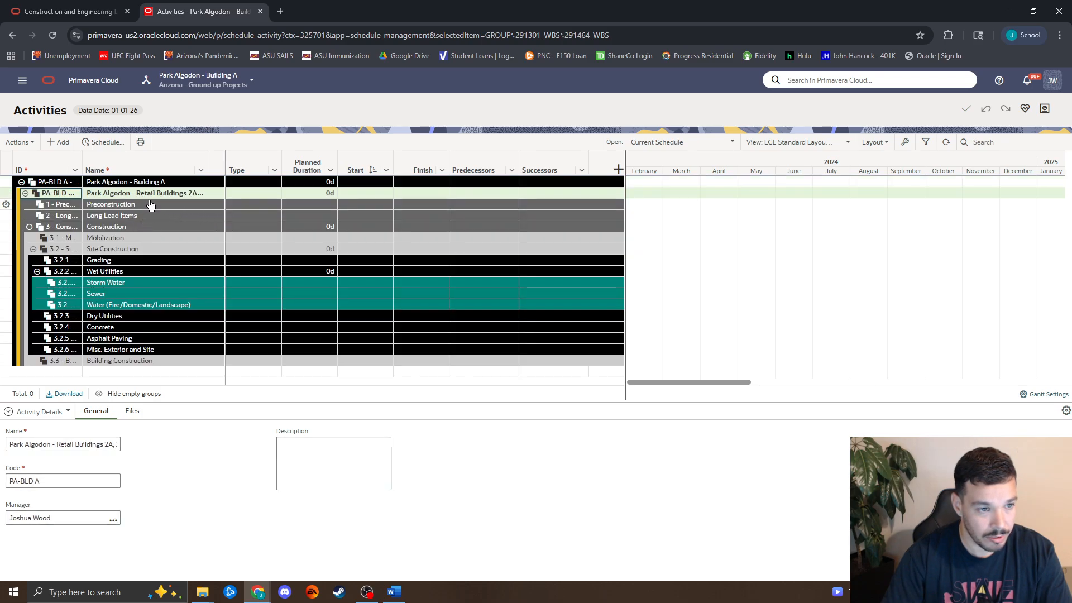